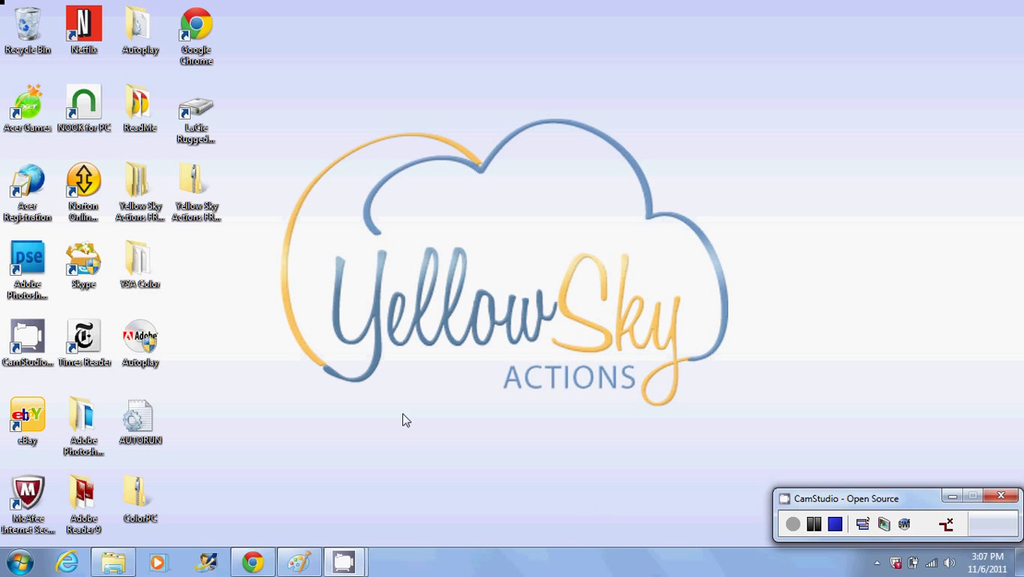
# View the Photoshop Elements 6-10 Actions purchase email in Gmail, then its e-junkie download page.
pyautogui.click(264, 564)
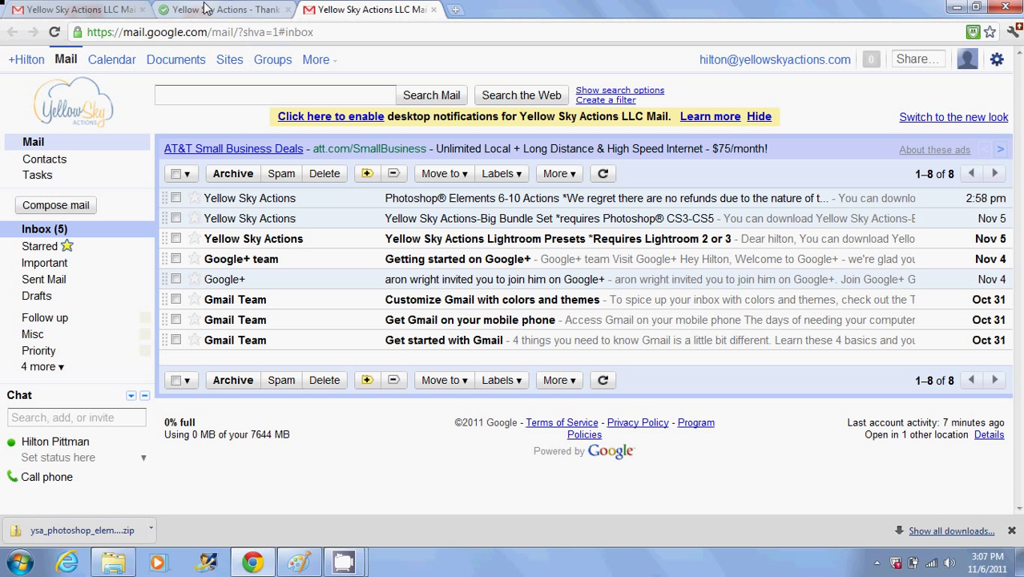
pyautogui.click(100, 17)
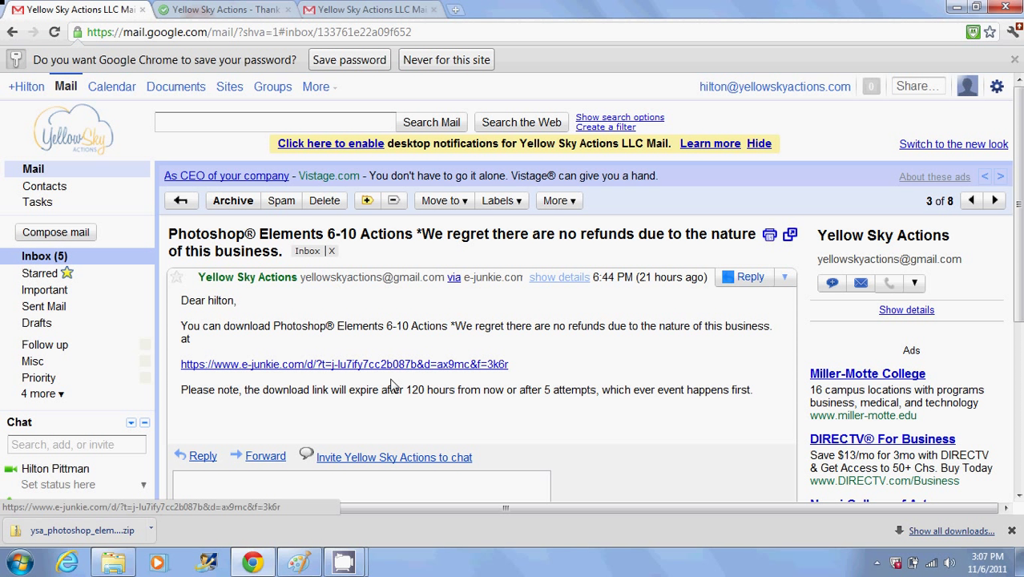
pyautogui.click(225, 11)
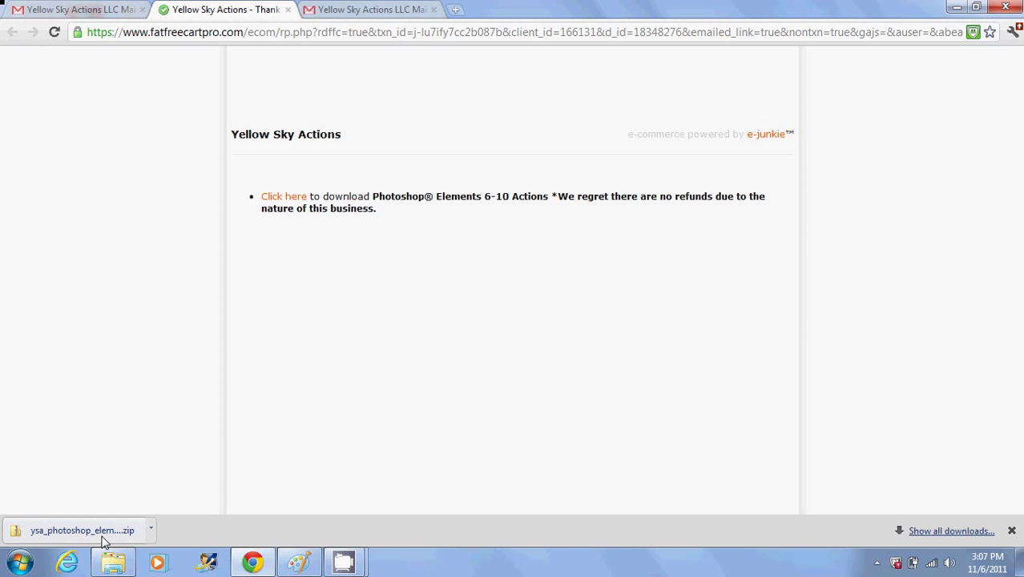
# Open the options for the downloaded ysa_photoshop_elements zip in Chrome's downloads bar.
pyautogui.click(152, 530)
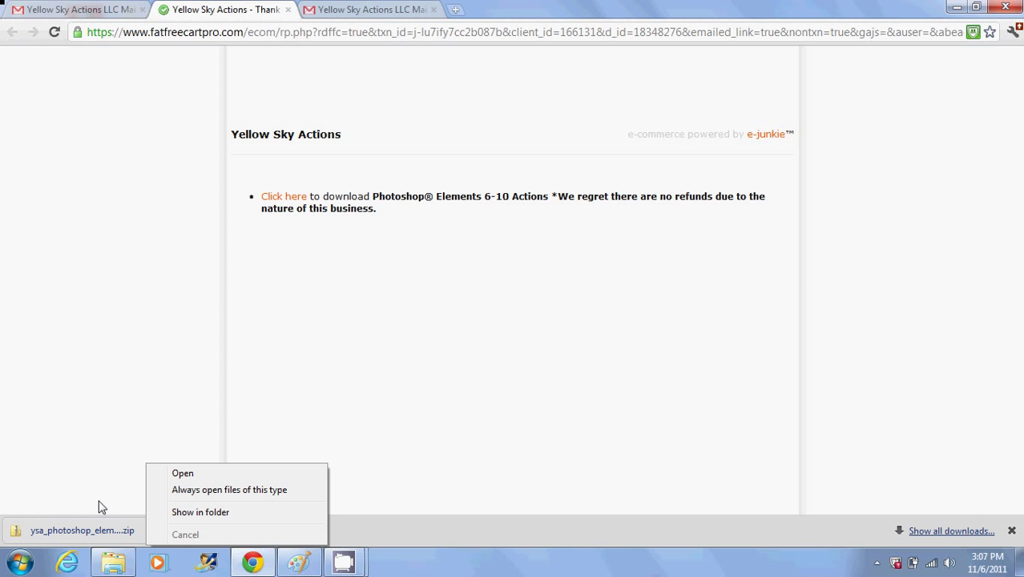
# Show the zip in its folder and open ysa_photoshop_elements > YSA Photoshop Elements > YSA Photoshop Elements Actions.
pyautogui.click(197, 513)
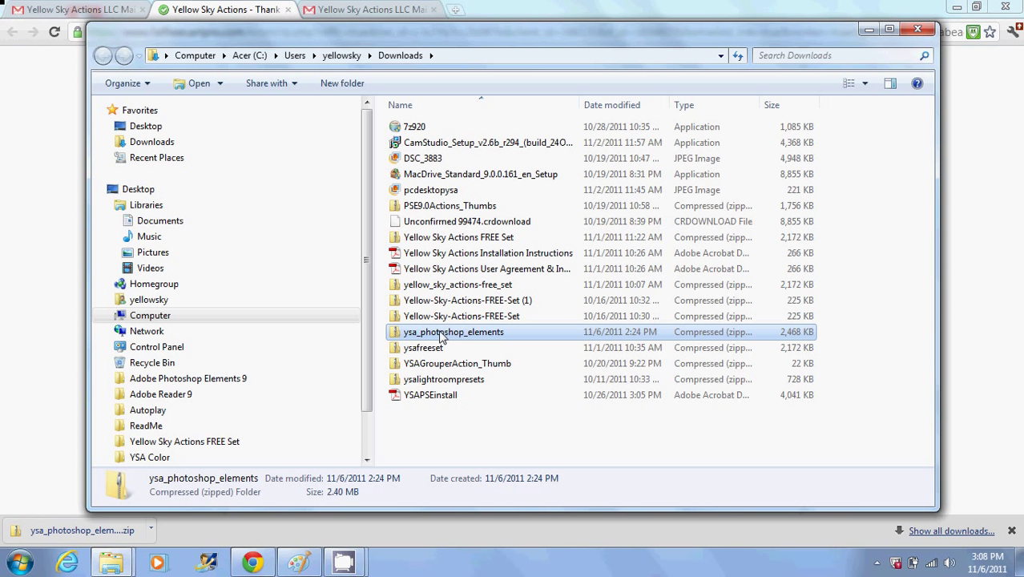
pyautogui.doubleClick(451, 333)
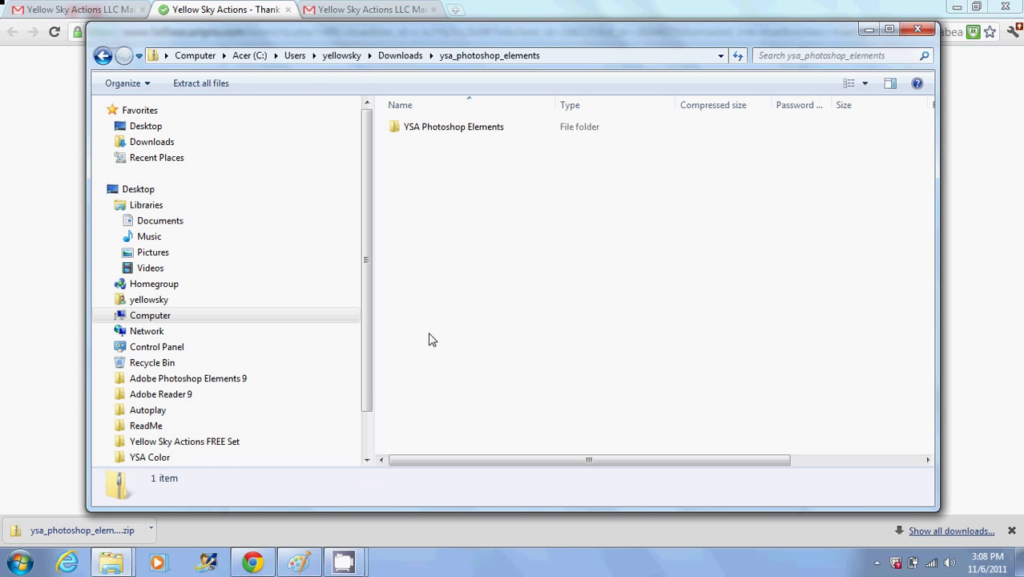
pyautogui.doubleClick(460, 130)
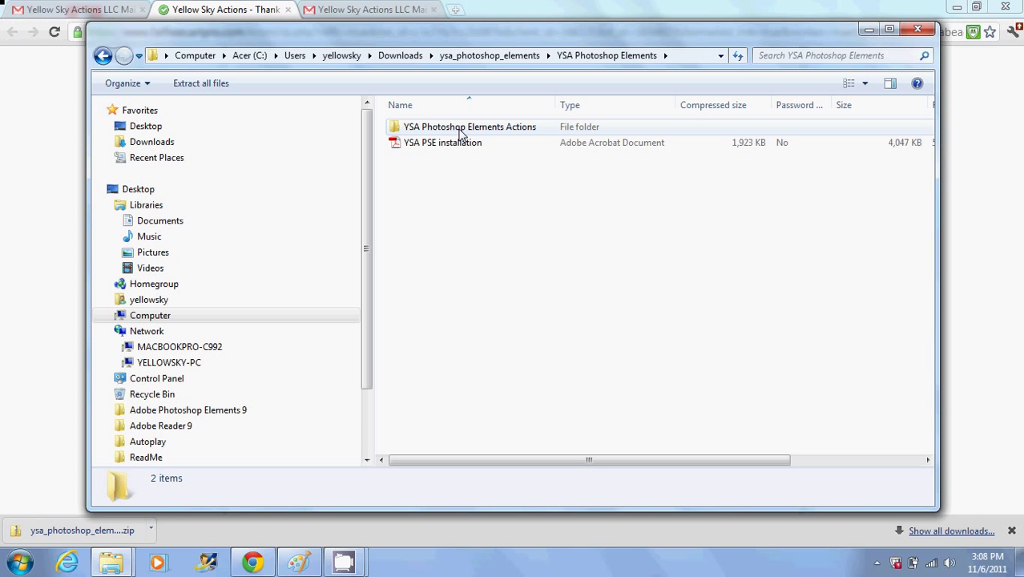
pyautogui.click(461, 130)
pyautogui.doubleClick(460, 130)
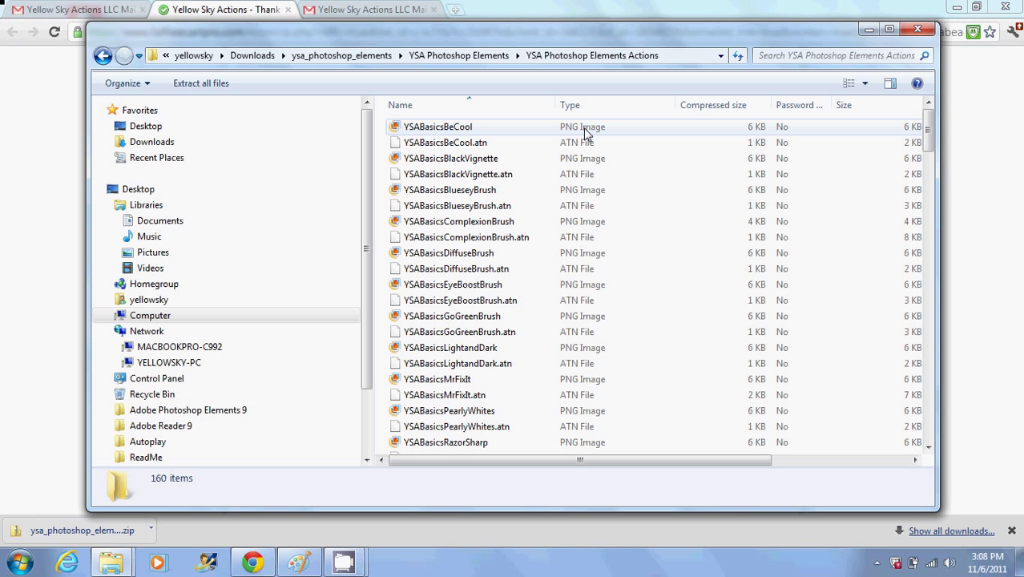
# Select all 160 .atn action files and PNG previews and copy them.
pyautogui.hotkey('ctrl', 'a')
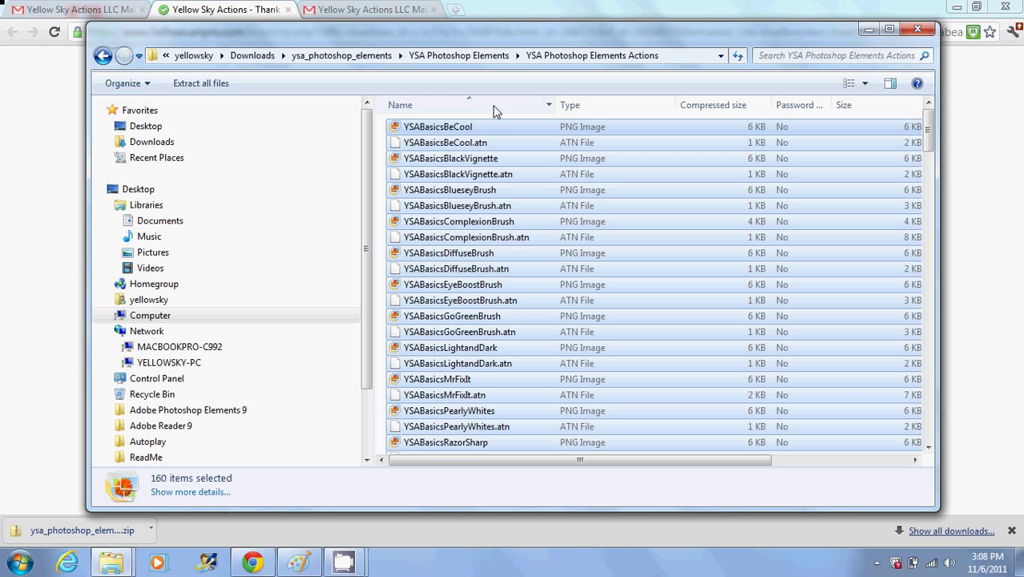
pyautogui.rightClick(498, 133)
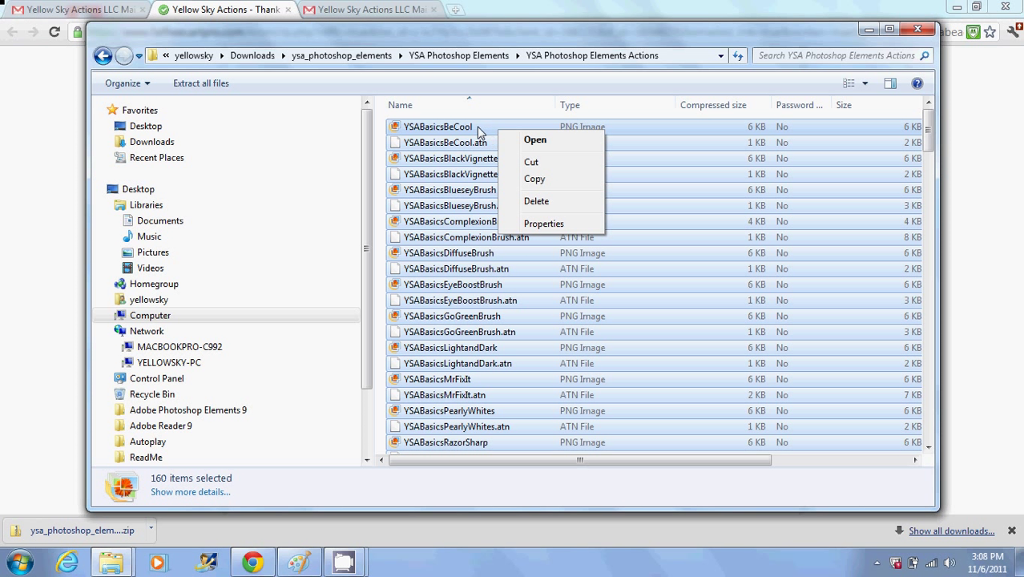
pyautogui.click(478, 132)
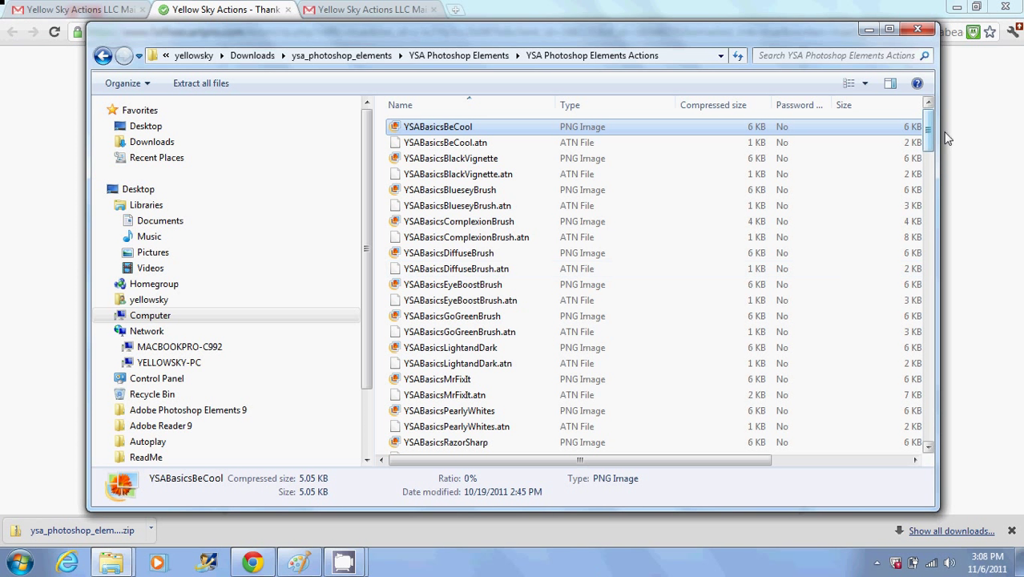
pyautogui.moveTo(931, 143); pyautogui.dragTo(926, 458)
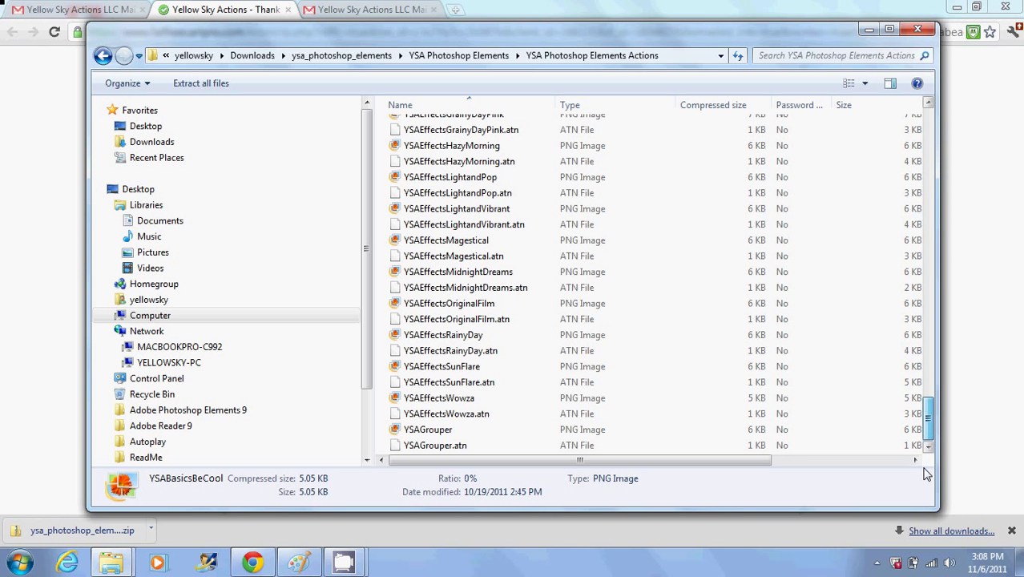
pyautogui.keyDown('shift'); pyautogui.click(443, 446); pyautogui.keyUp('shift')
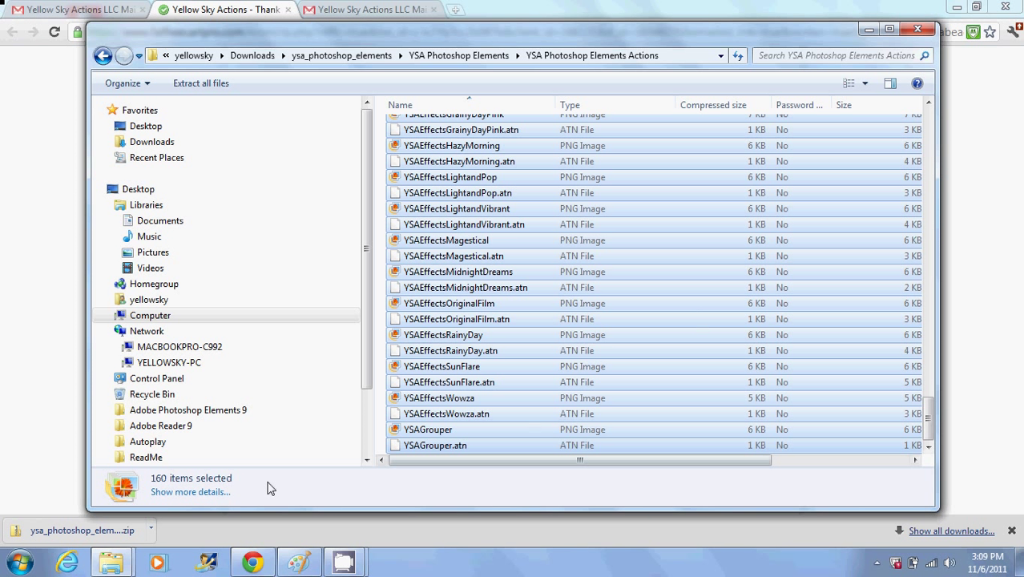
pyautogui.rightClick(533, 326)
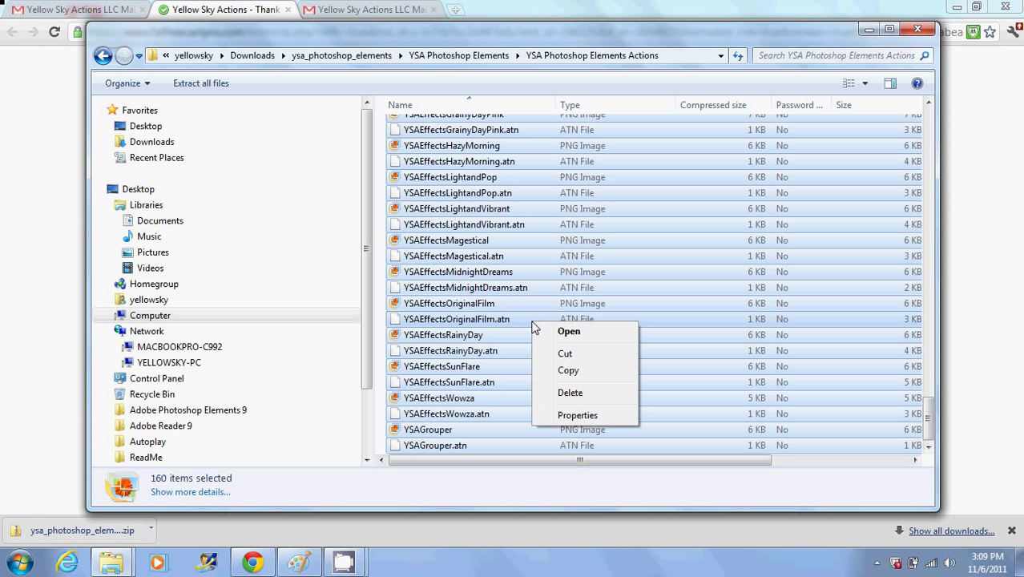
pyautogui.click(582, 372)
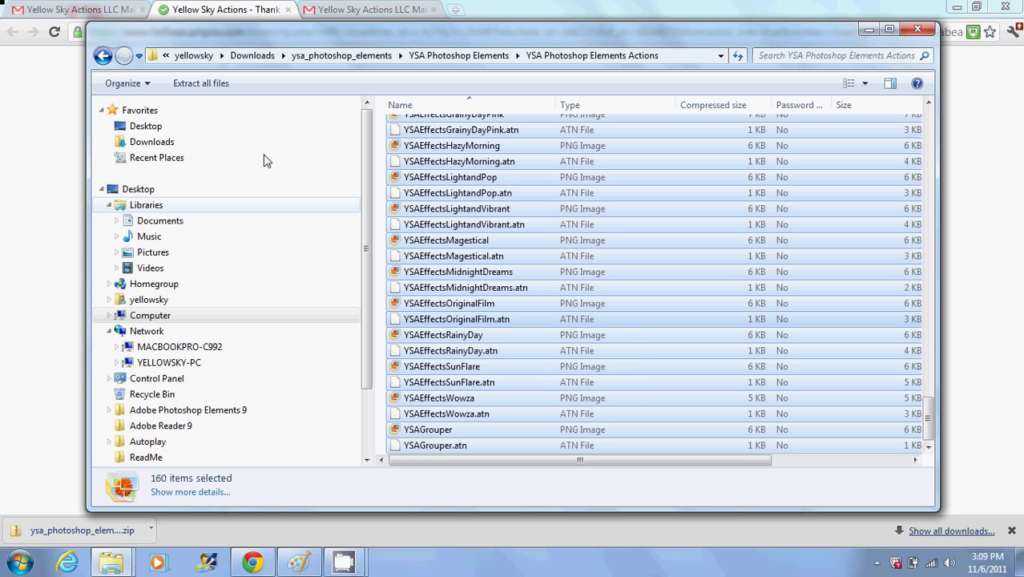
# Close the actions folder and open a new Explorer window at the Acer (C:) drive root.
pyautogui.click(923, 30)
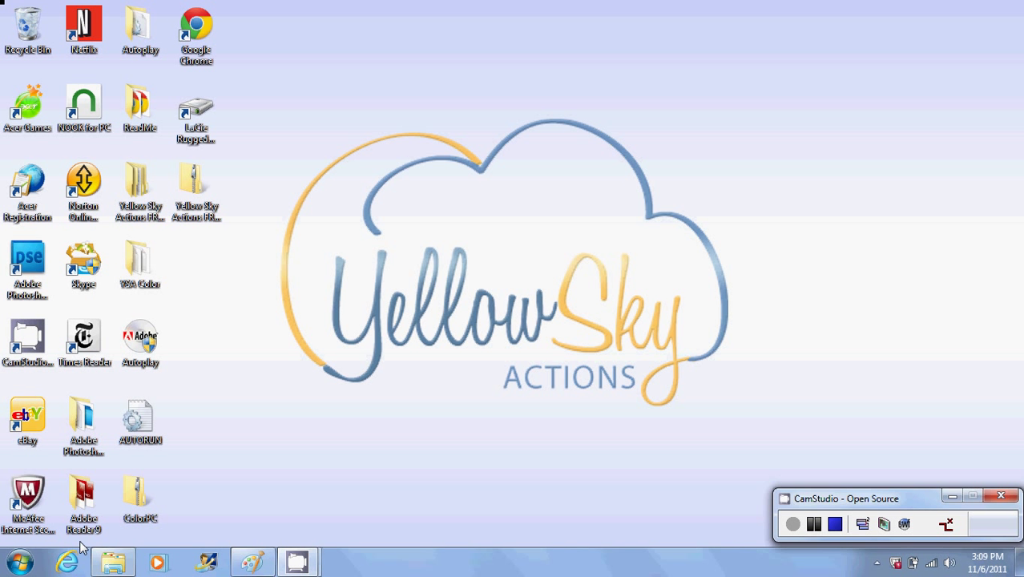
pyautogui.click(20, 564)
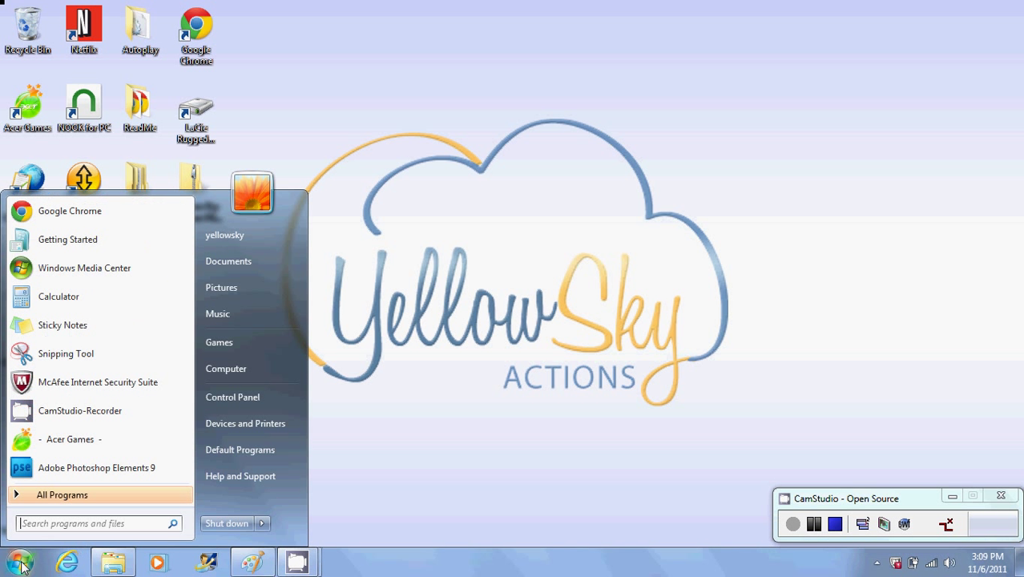
pyautogui.click(234, 261)
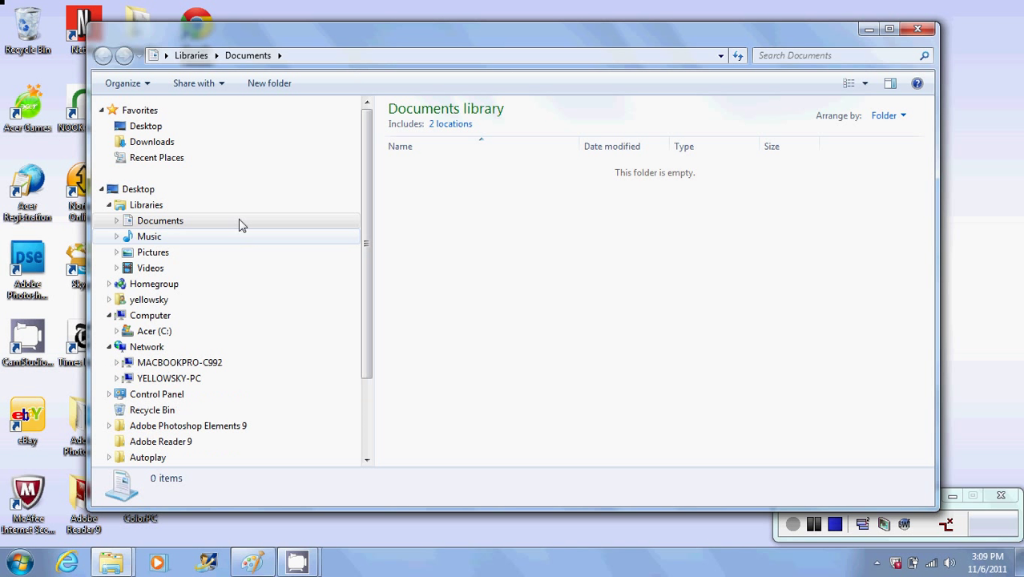
pyautogui.click(154, 331)
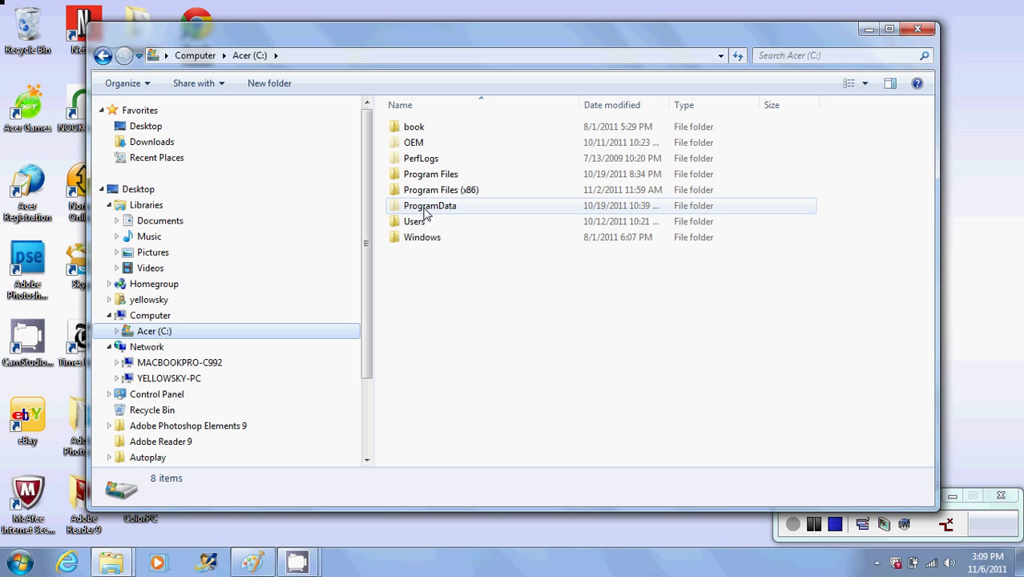
pyautogui.moveTo(426, 212)
pyautogui.click(21, 563)
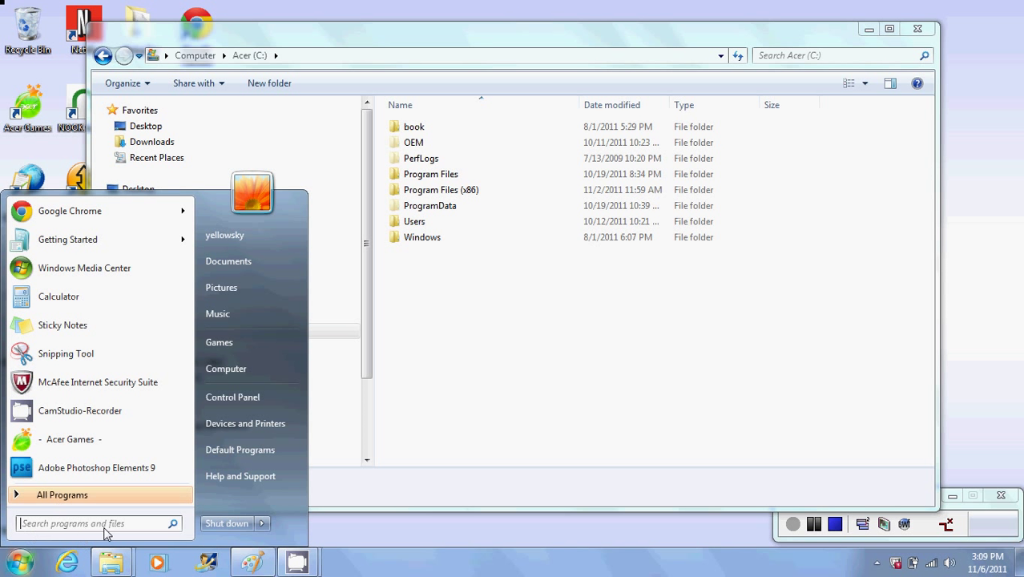
pyautogui.write('fol')
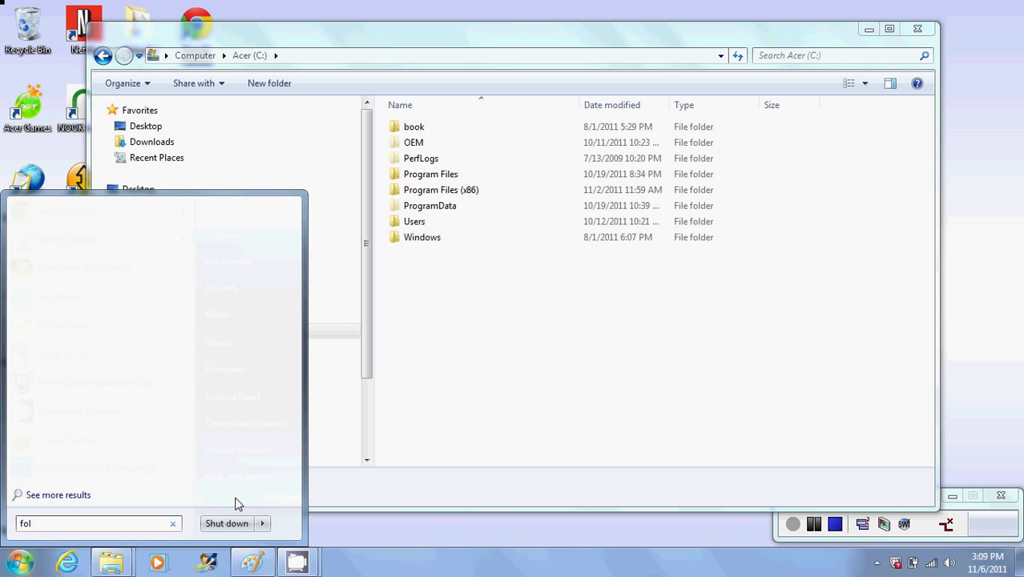
pyautogui.write('der option')
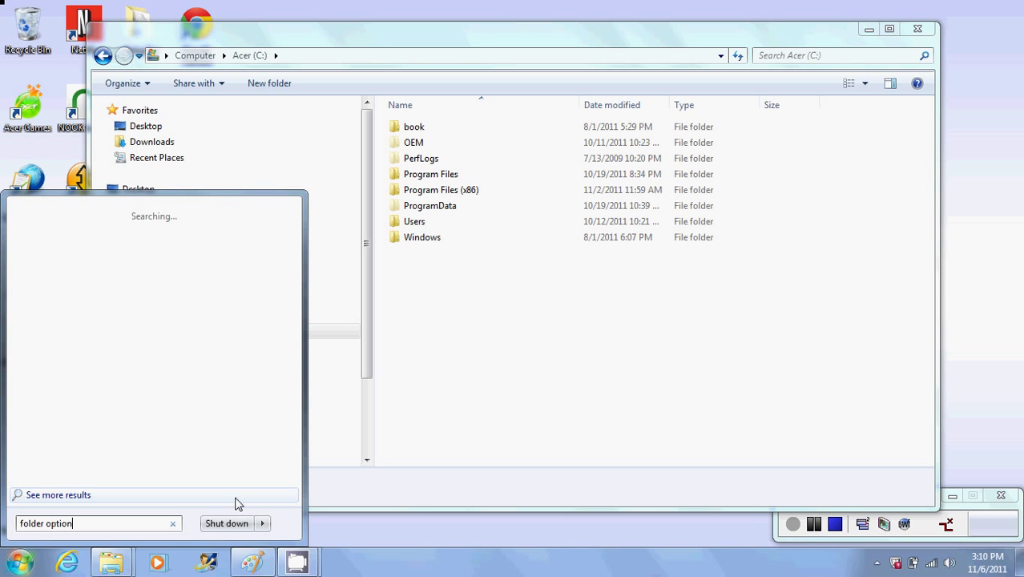
pyautogui.write('s')
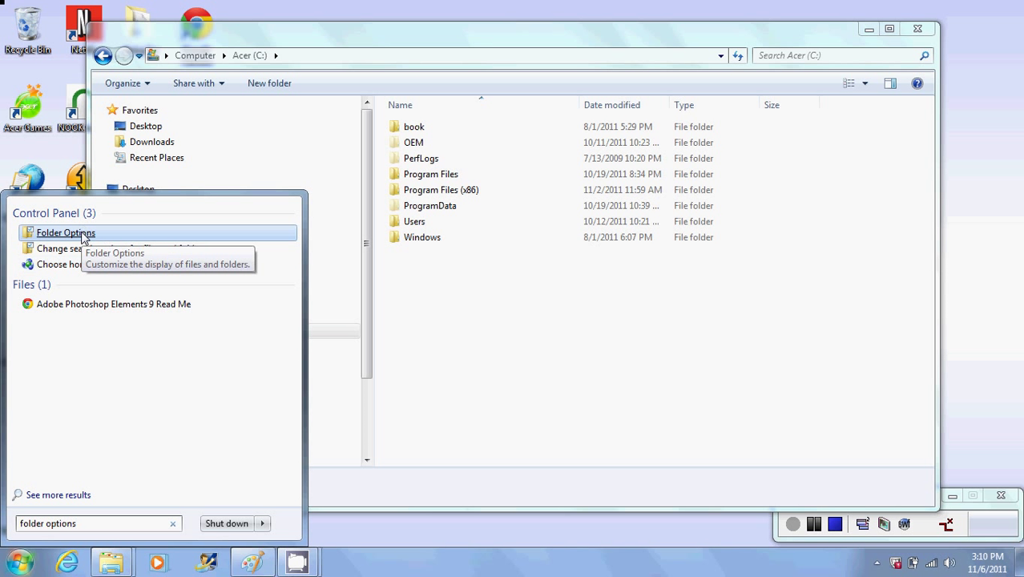
pyautogui.click(65, 232)
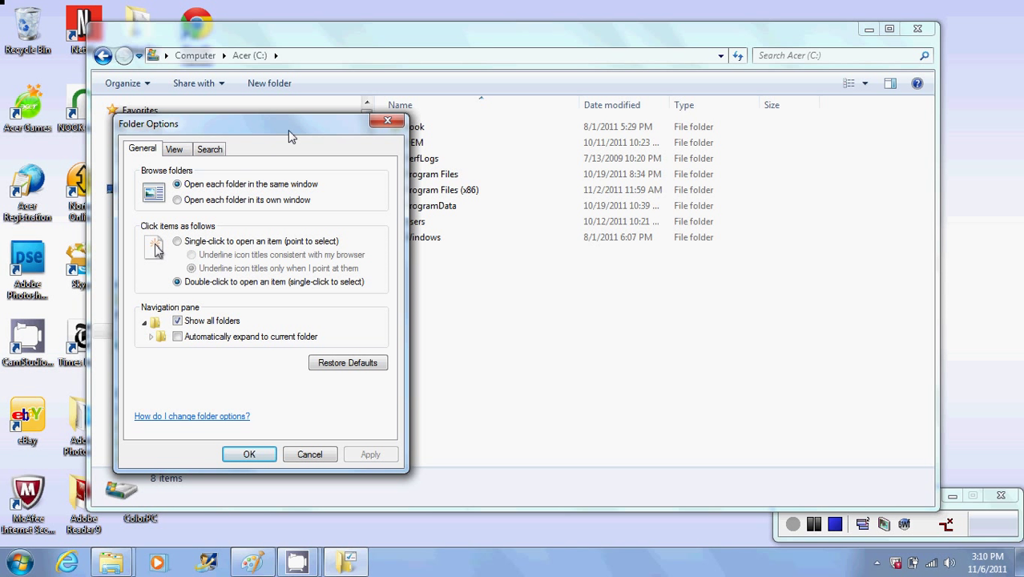
pyautogui.moveTo(302, 131); pyautogui.dragTo(283, 94)
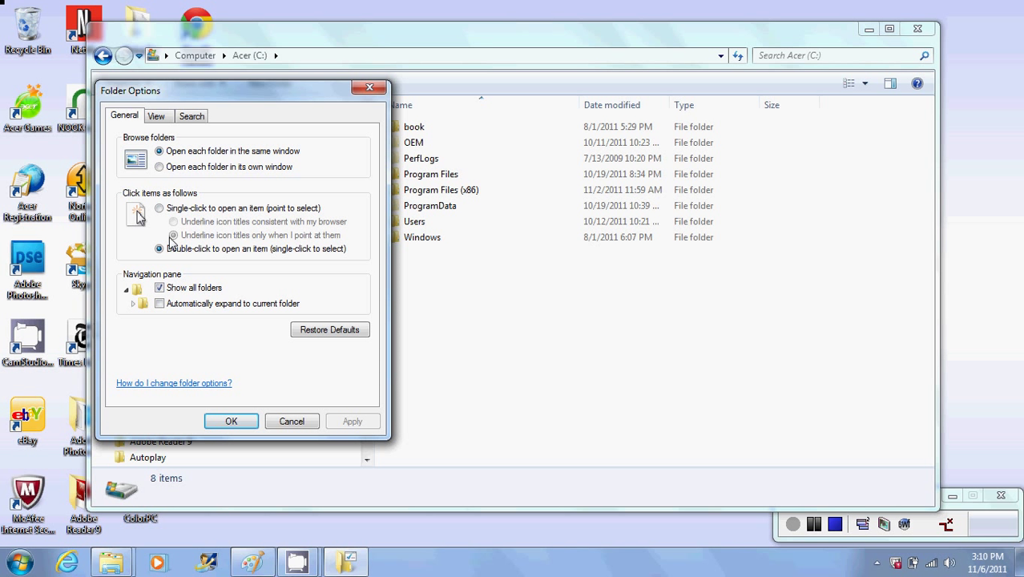
pyautogui.click(157, 118)
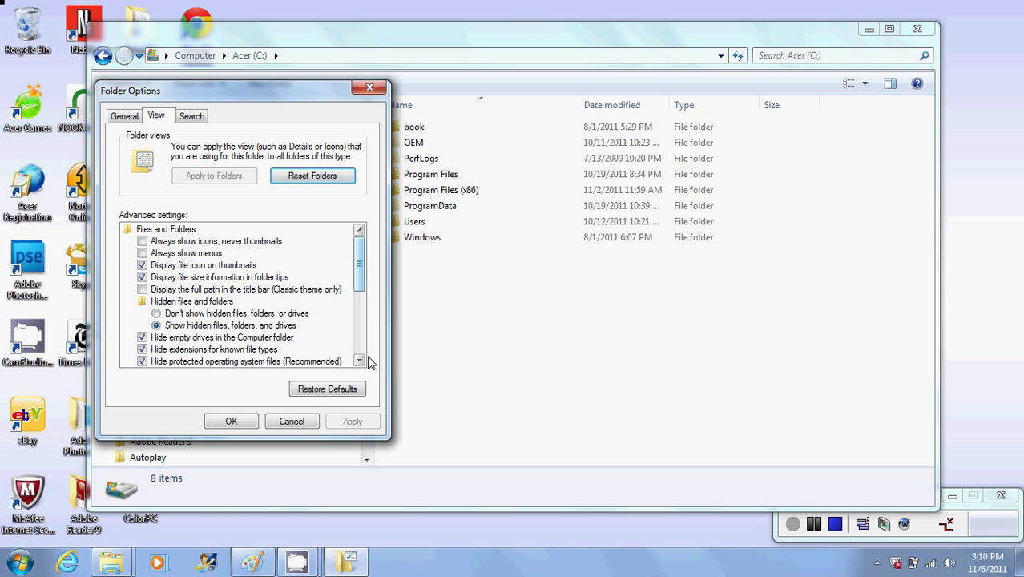
pyautogui.click(290, 423)
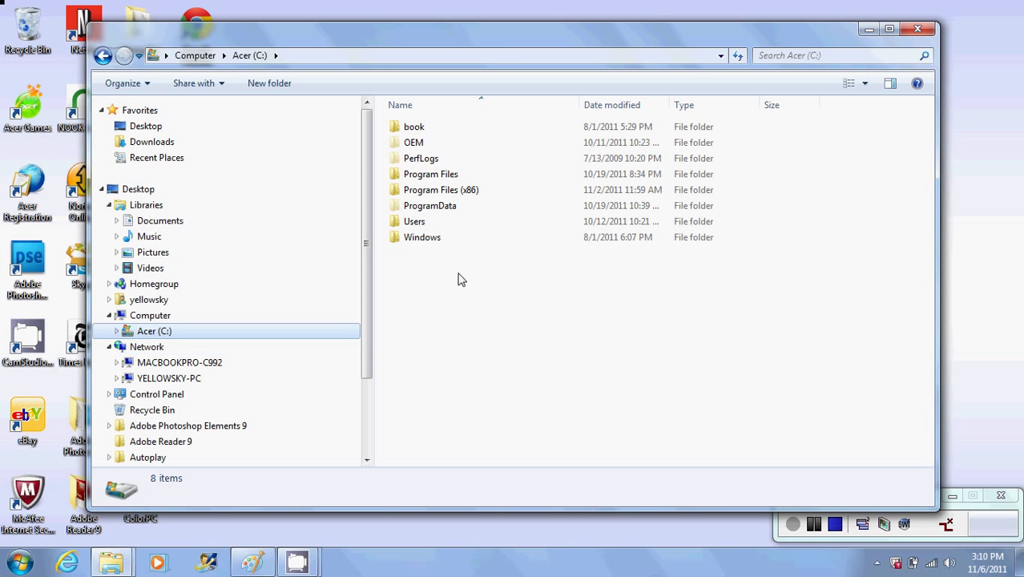
# Navigate into ProgramData\Adobe\Photoshop Elements\9.0\Photo Creations\photo effects, showing 336 items.
pyautogui.doubleClick(422, 207)
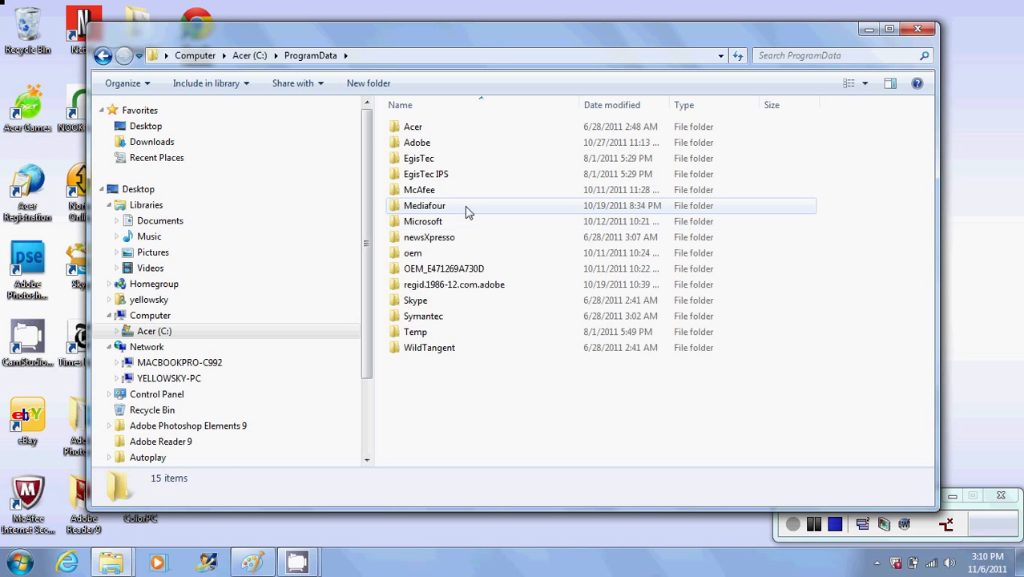
pyautogui.click(416, 144)
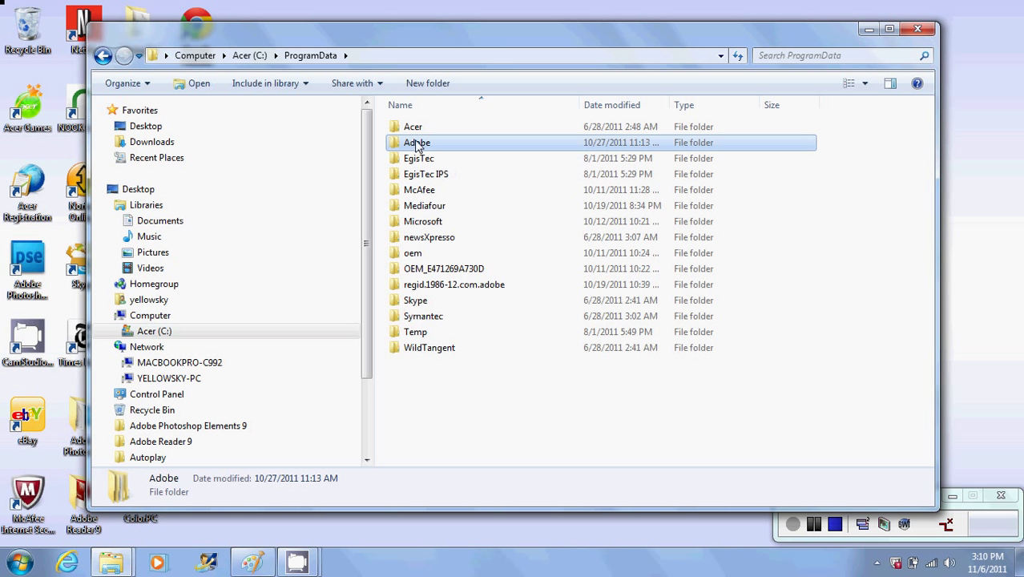
pyautogui.doubleClick(416, 145)
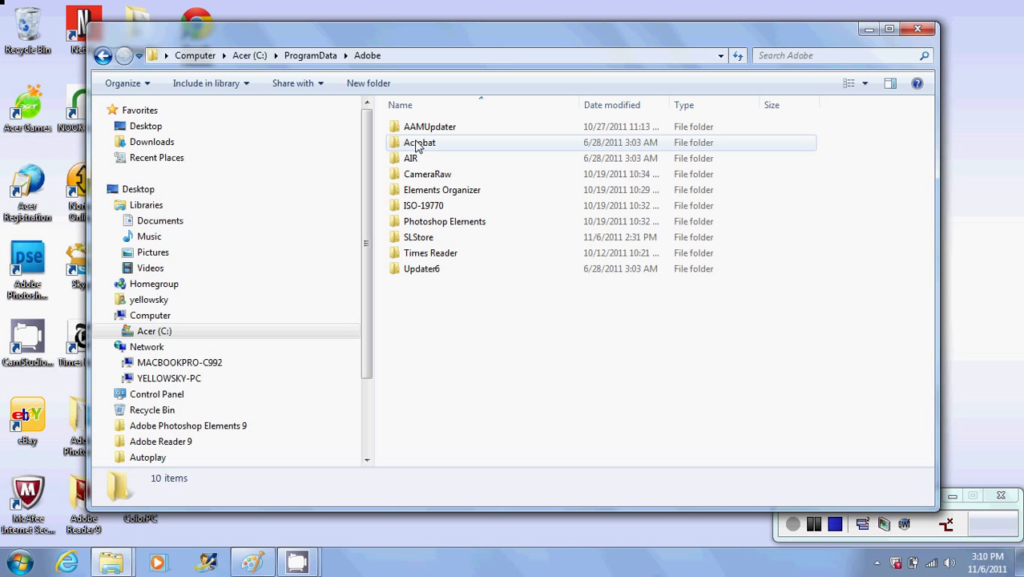
pyautogui.doubleClick(433, 223)
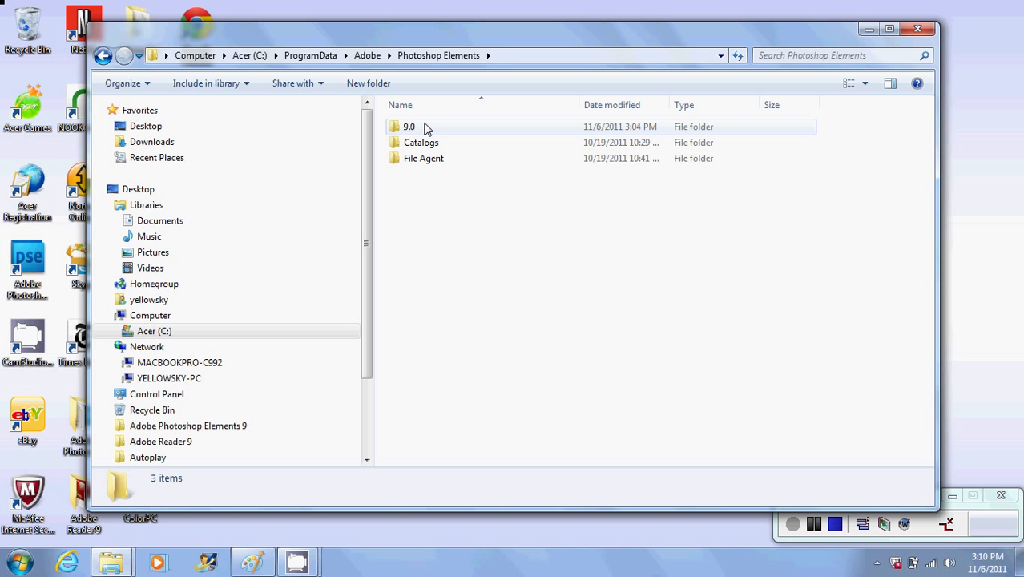
pyautogui.doubleClick(411, 130)
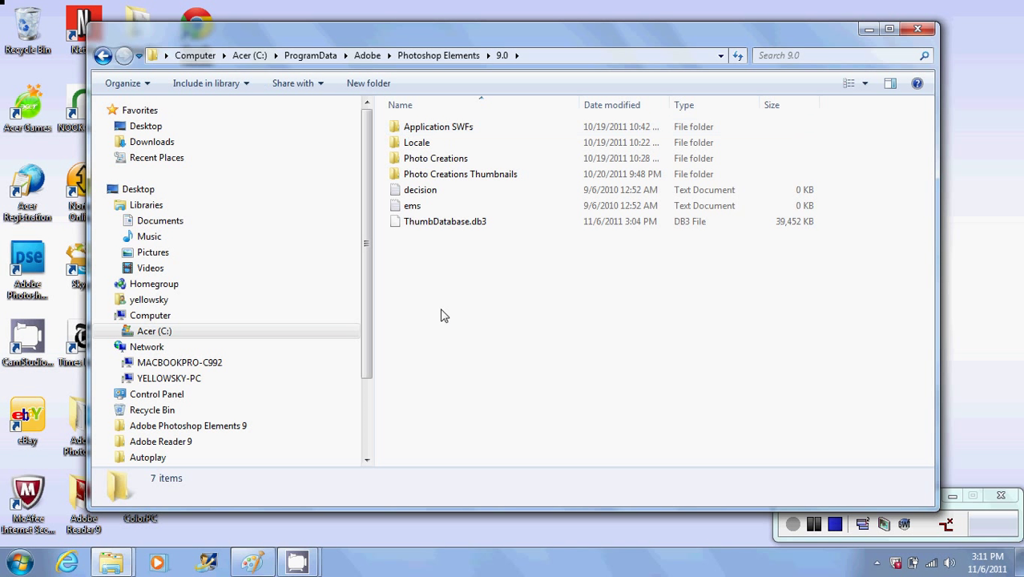
pyautogui.doubleClick(437, 160)
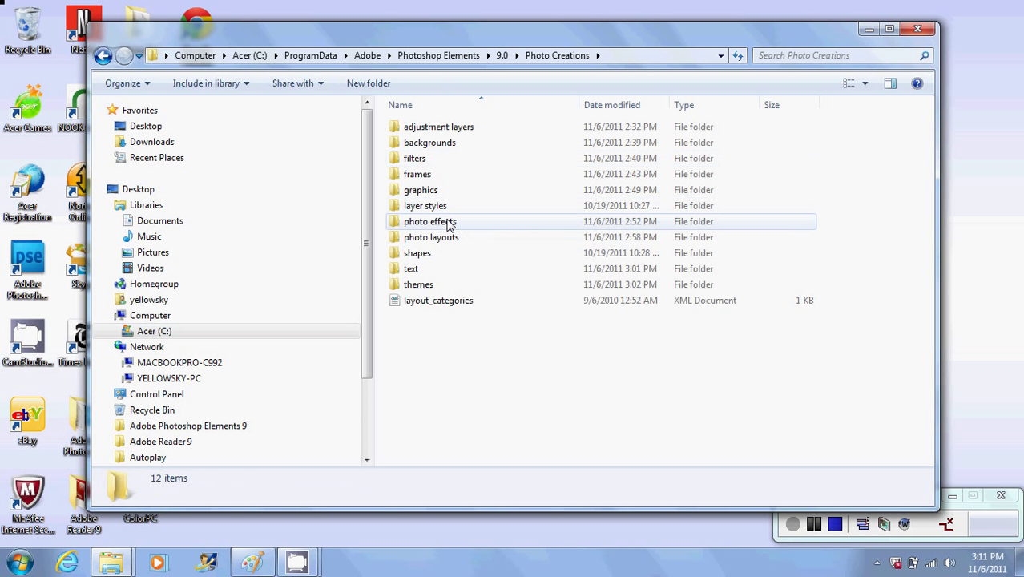
pyautogui.doubleClick(451, 223)
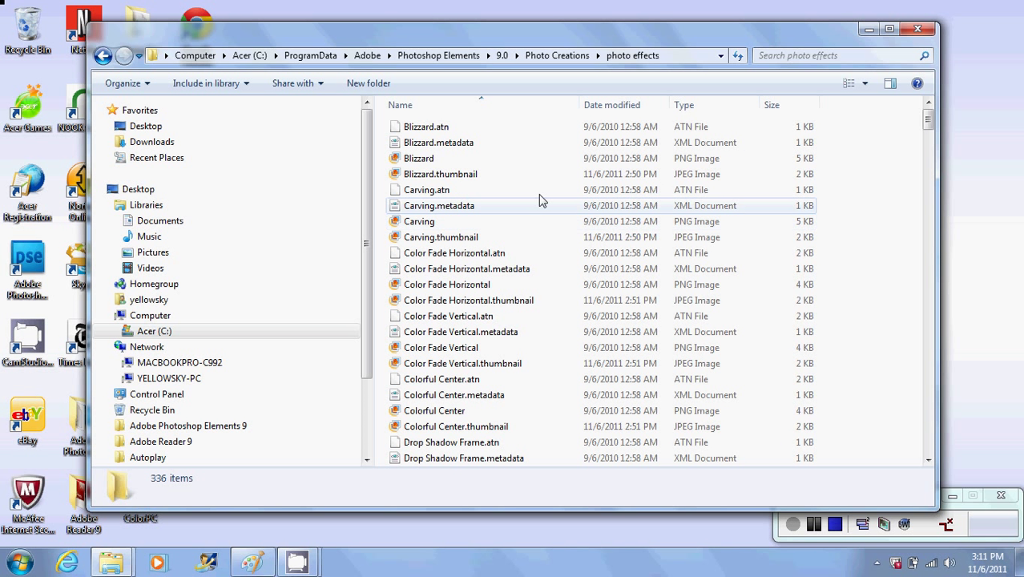
pyautogui.moveTo(543, 182)
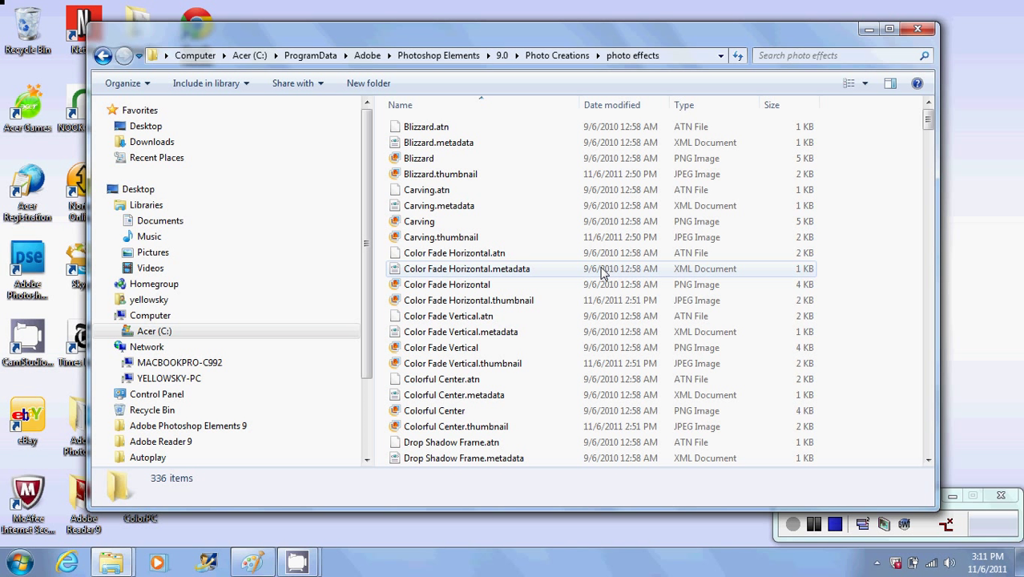
# Paste the 160 Yellow Sky action files into photo effects, replacing all conflicting files.
pyautogui.hotkey('ctrl', 'v')
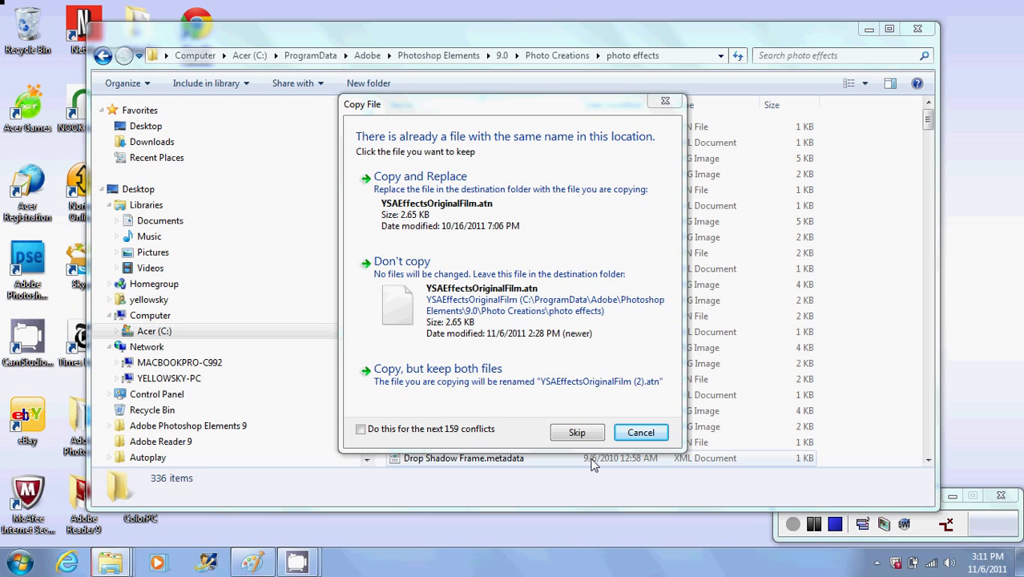
pyautogui.click(367, 430)
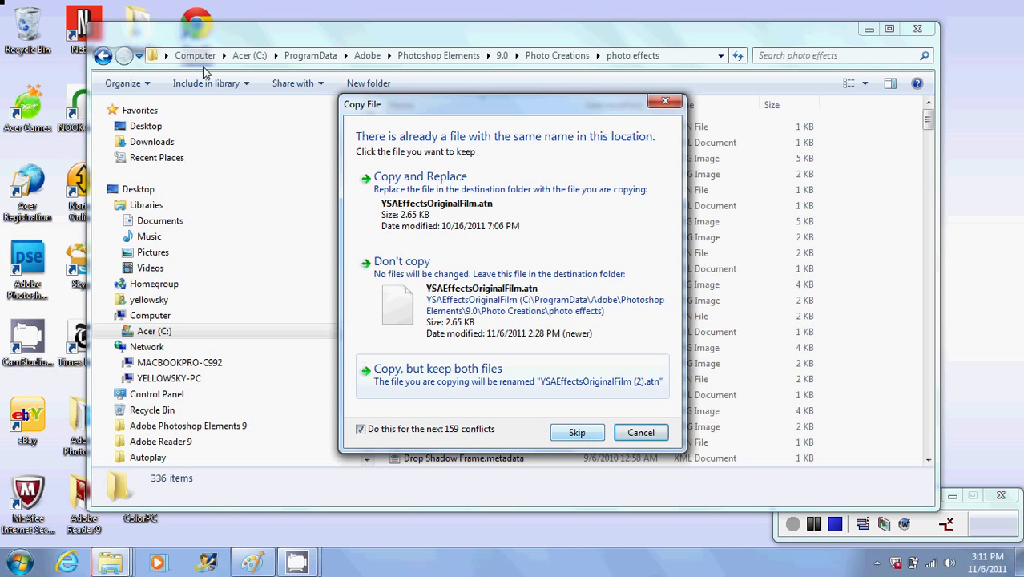
pyautogui.click(435, 185)
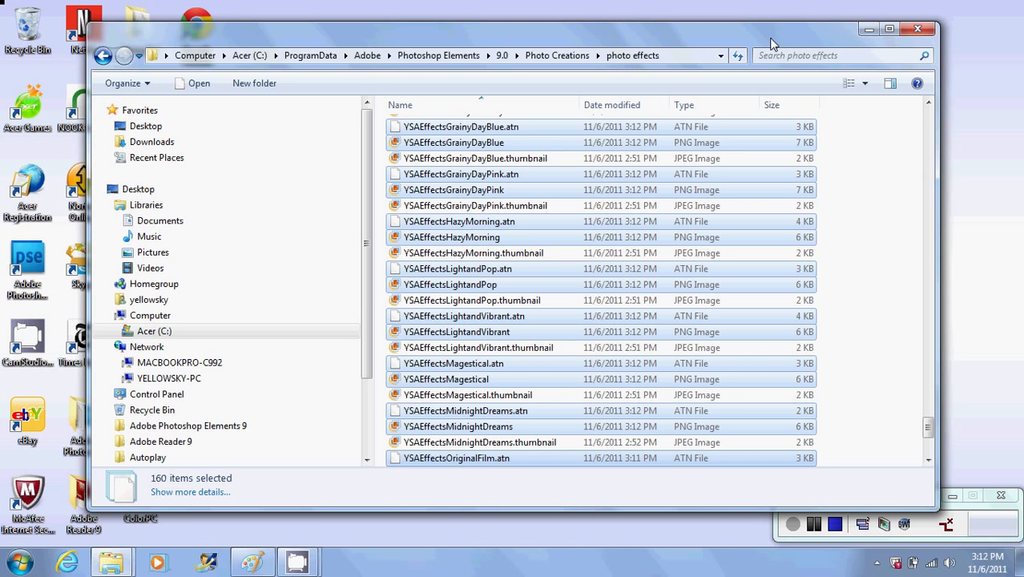
pyautogui.moveTo(771, 38)
pyautogui.mouseDown()
pyautogui.moveTo(771, 6)
pyautogui.moveTo(774, 45)
pyautogui.mouseUp()
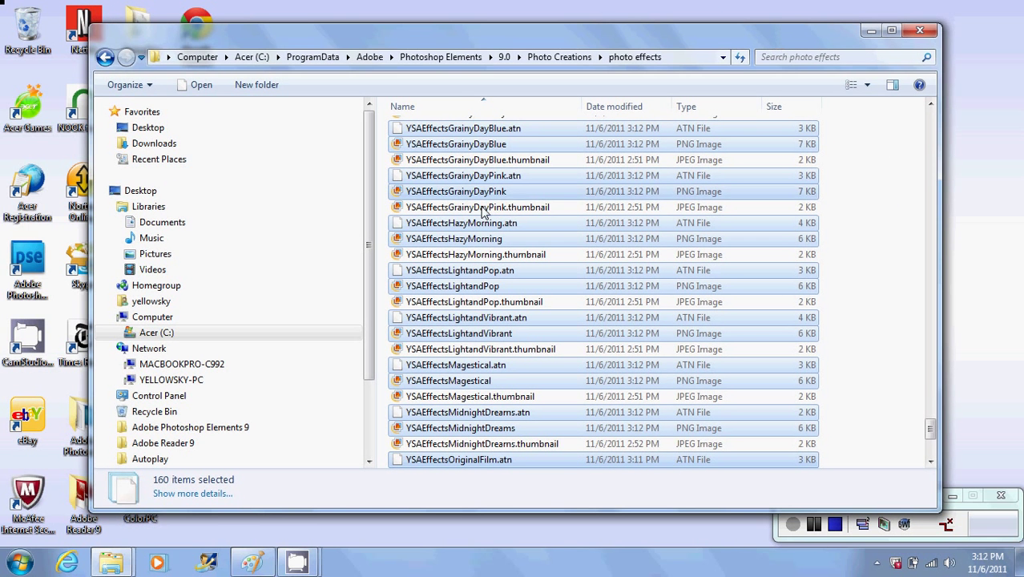
# In 9.0\Locale\en_us, delete MediaDatabaseOLDER.db3 to the Recycle Bin.
pyautogui.click(504, 56)
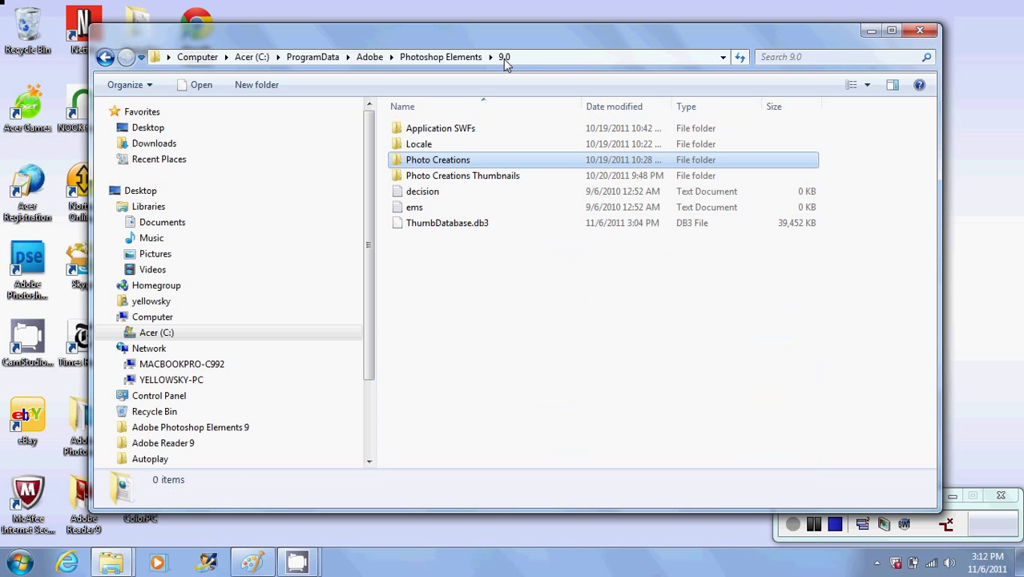
pyautogui.doubleClick(421, 145)
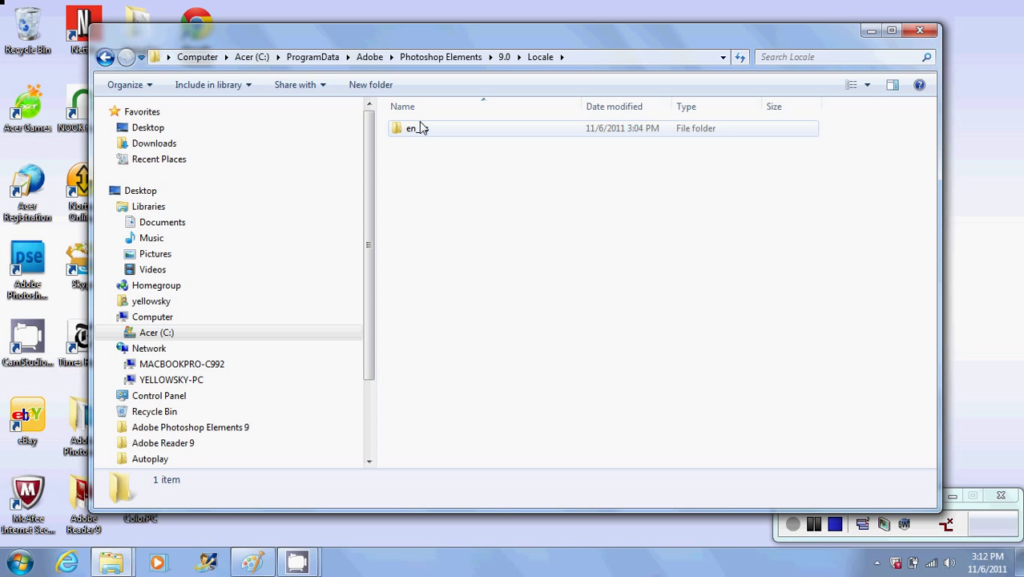
pyautogui.doubleClick(421, 130)
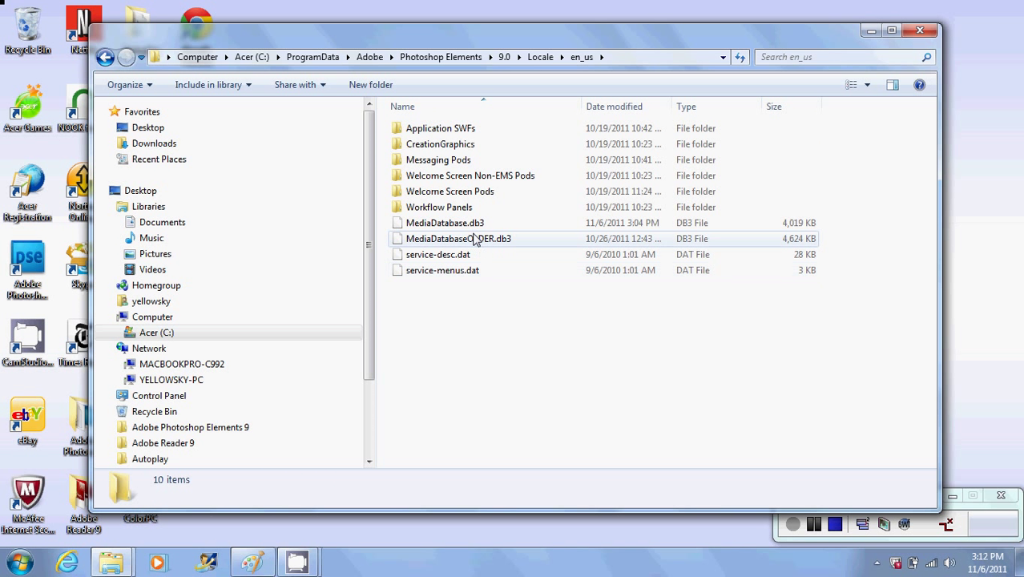
pyautogui.click(472, 243)
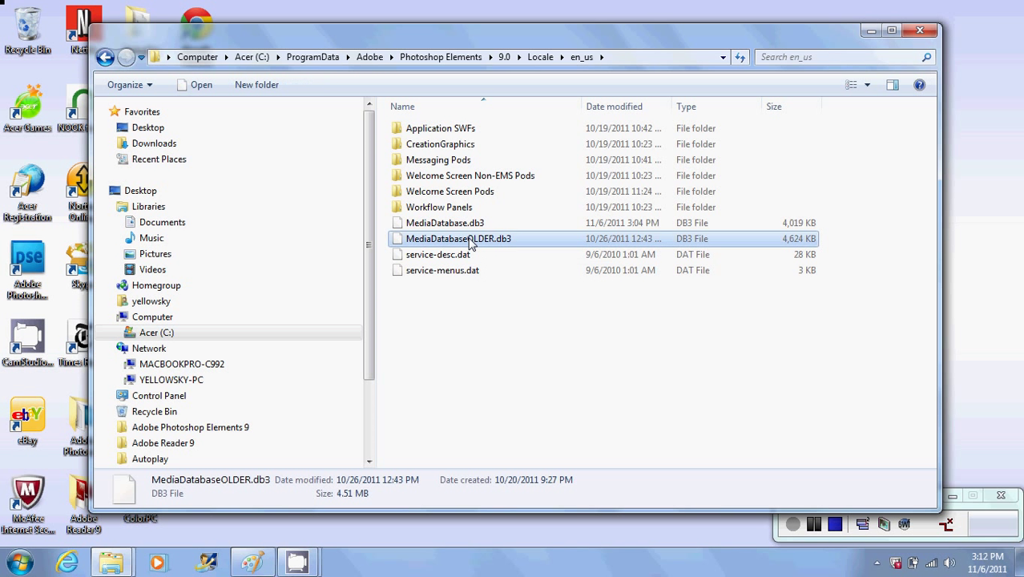
pyautogui.rightClick(472, 244)
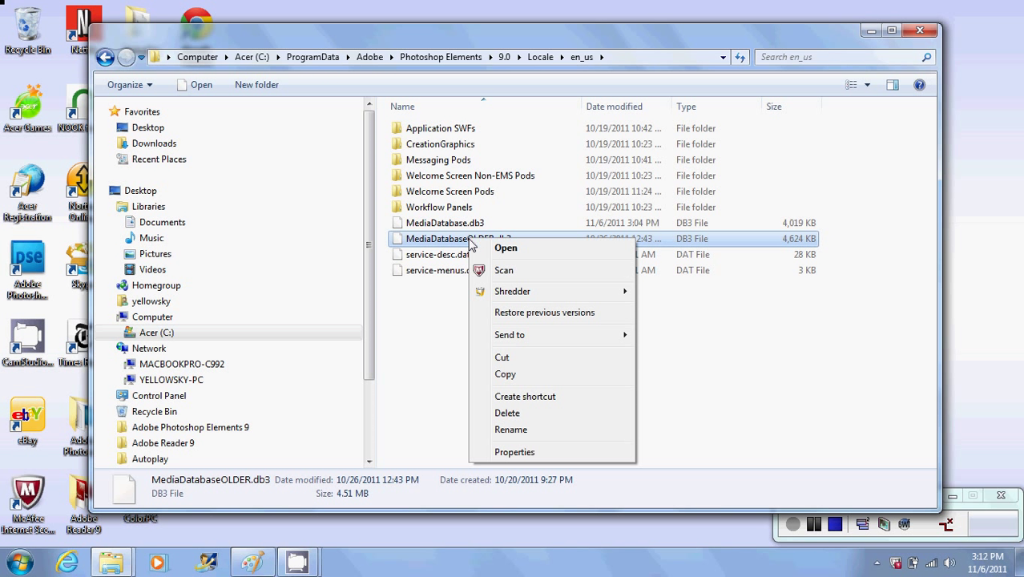
pyautogui.click(507, 413)
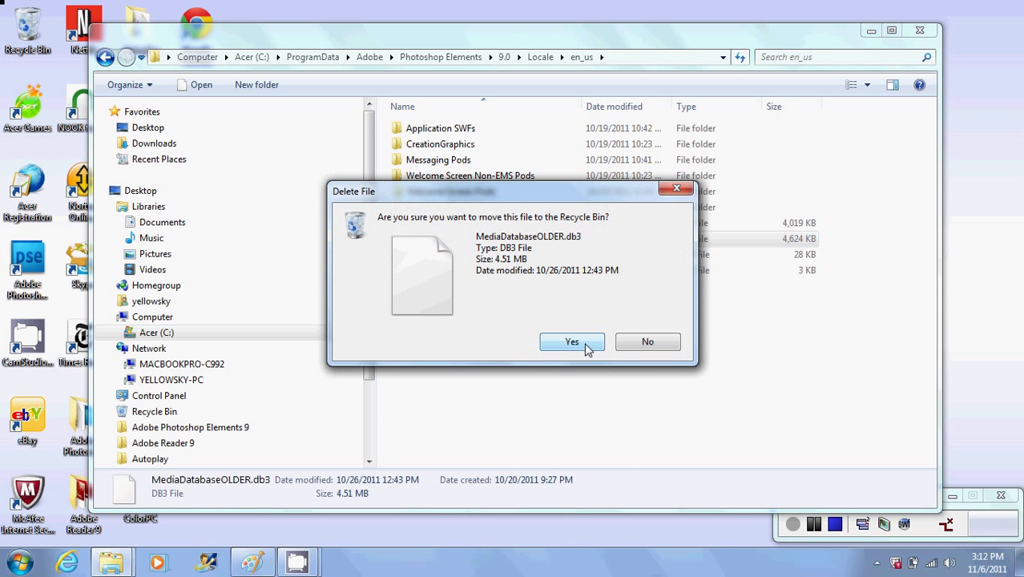
pyautogui.click(590, 344)
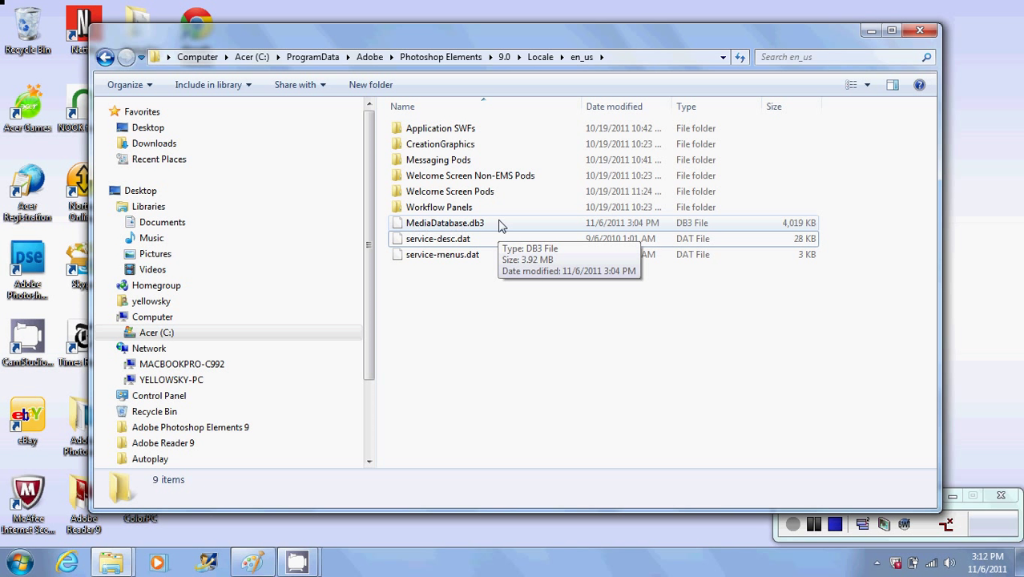
# Rename MediaDatabase.db3 to MediaDatabaseOLDER.db3.
pyautogui.click(415, 227)
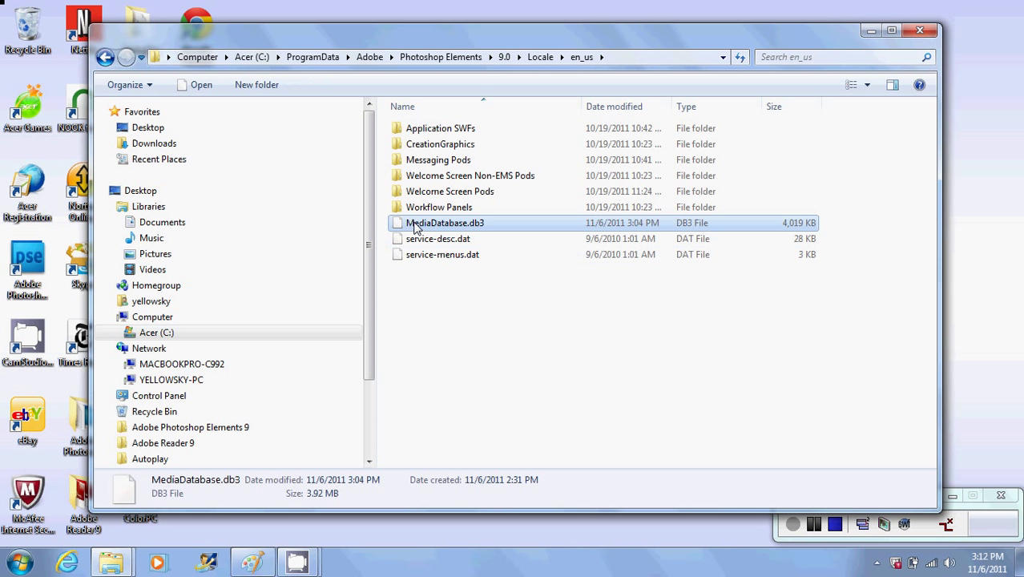
pyautogui.rightClick(415, 228)
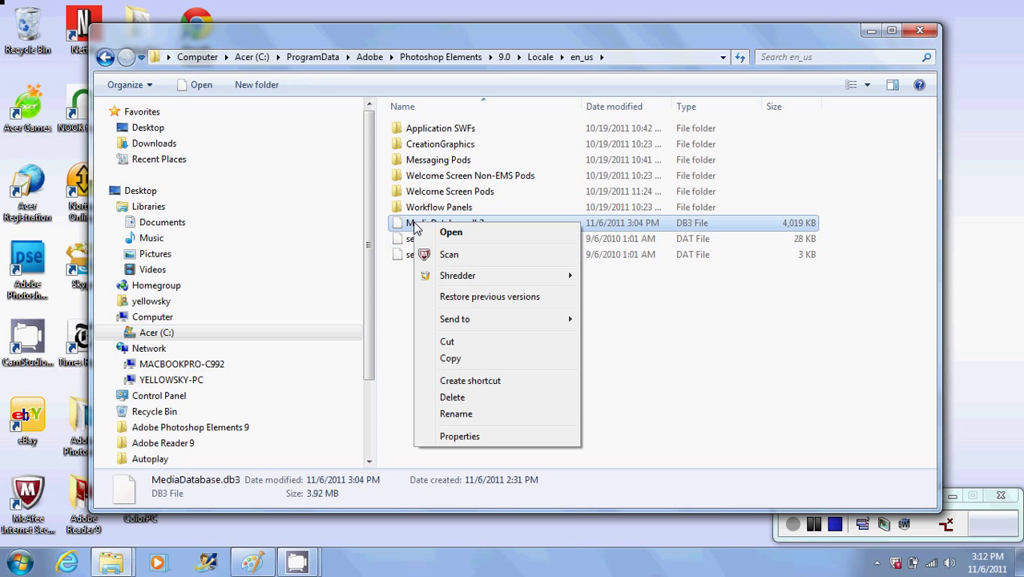
pyautogui.click(456, 414)
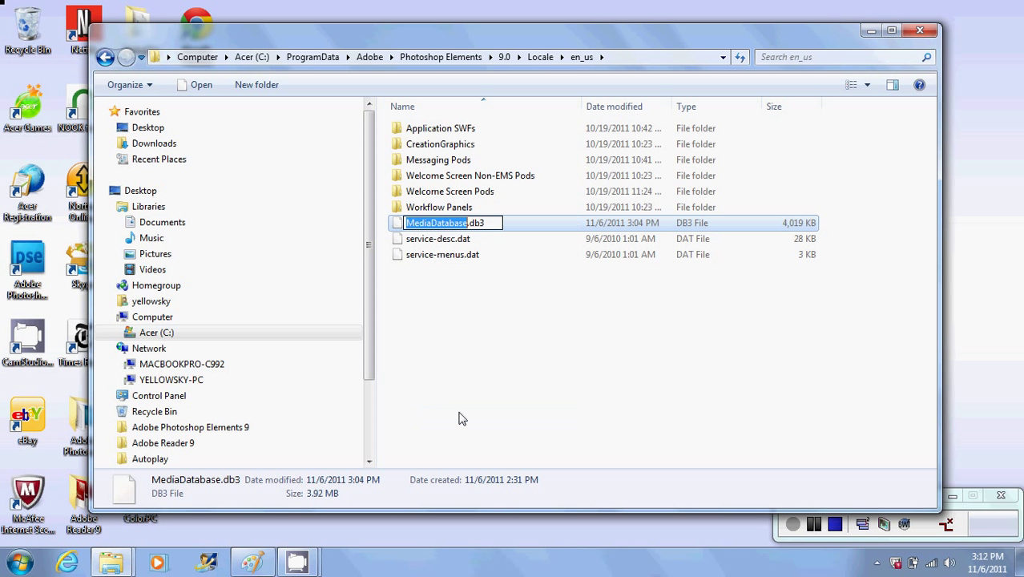
pyautogui.click(469, 224)
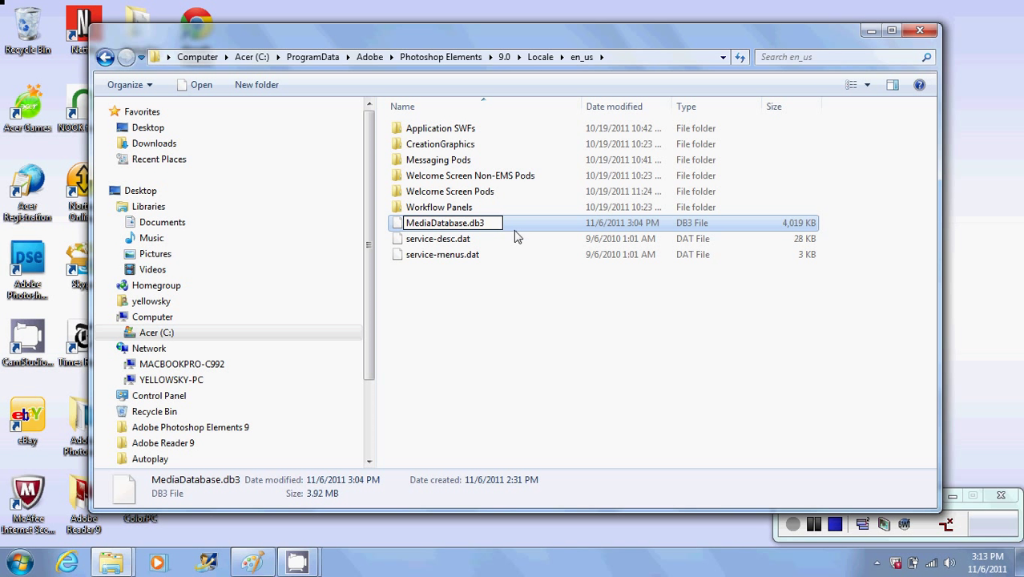
pyautogui.write('OLDER')
pyautogui.press('Return')
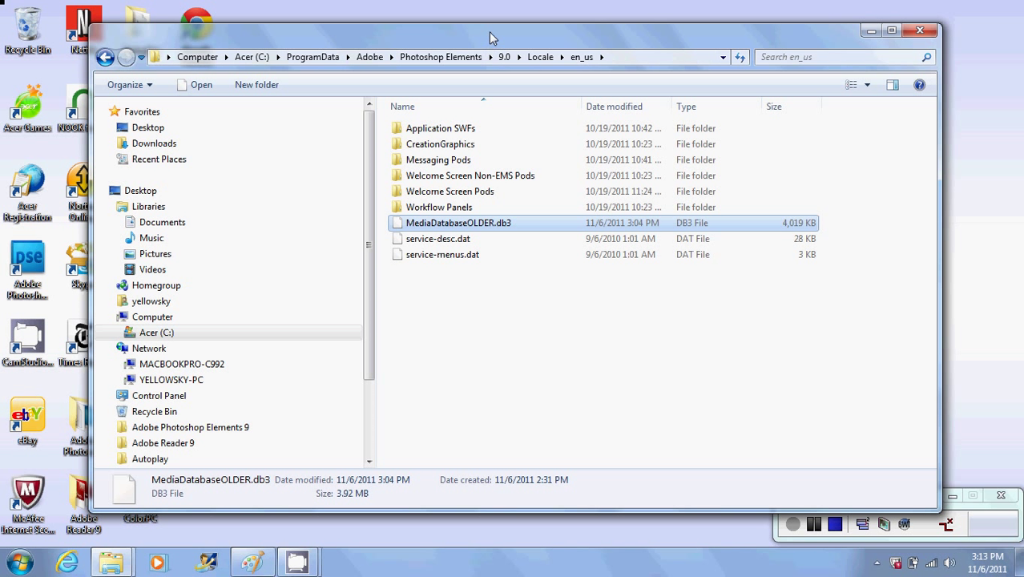
# Return to the 9.0 folder and send ThumbDatabase.db3 to the Recycle Bin.
pyautogui.moveTo(489, 32); pyautogui.dragTo(505, 30)
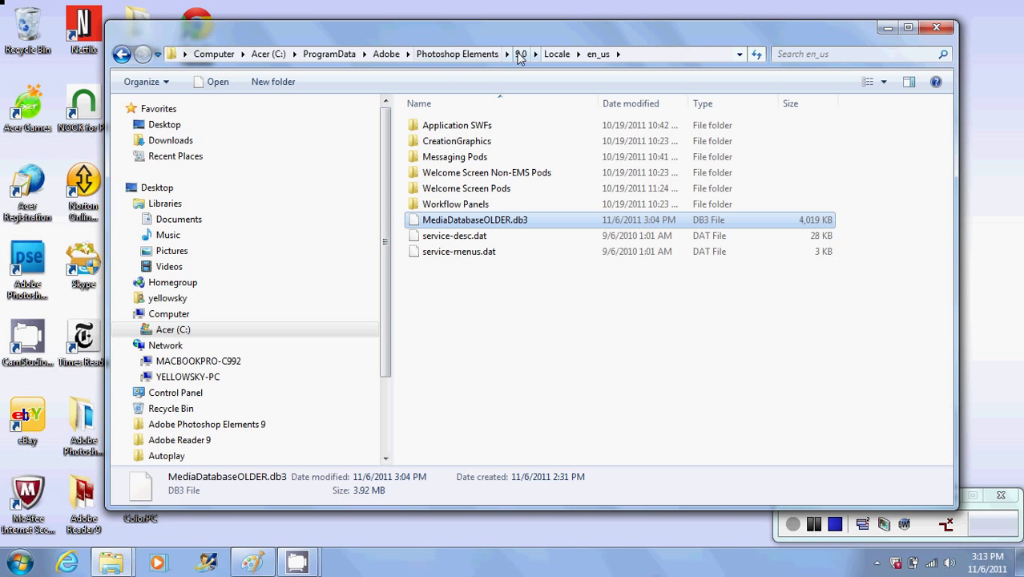
pyautogui.click(521, 55)
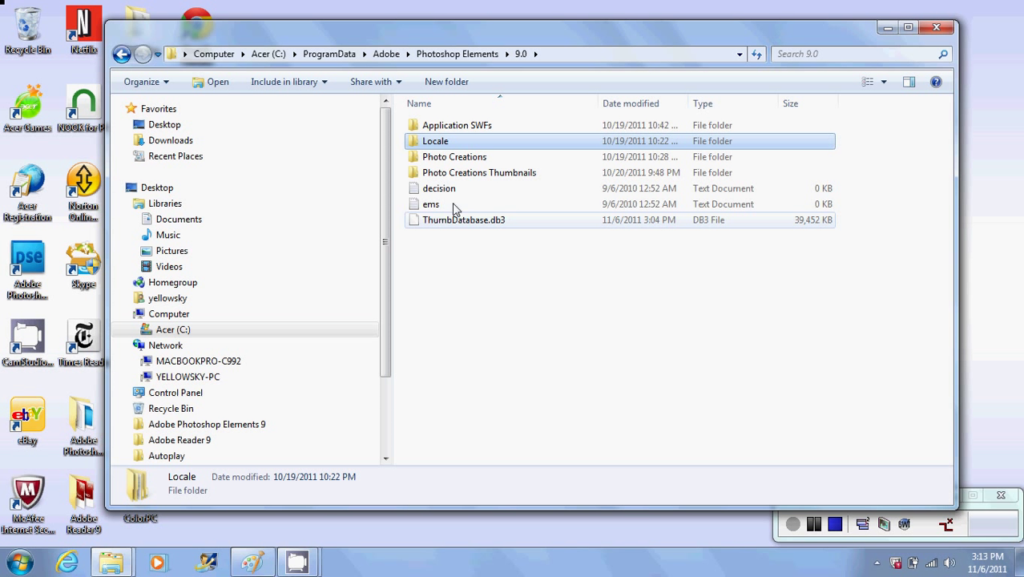
pyautogui.click(471, 223)
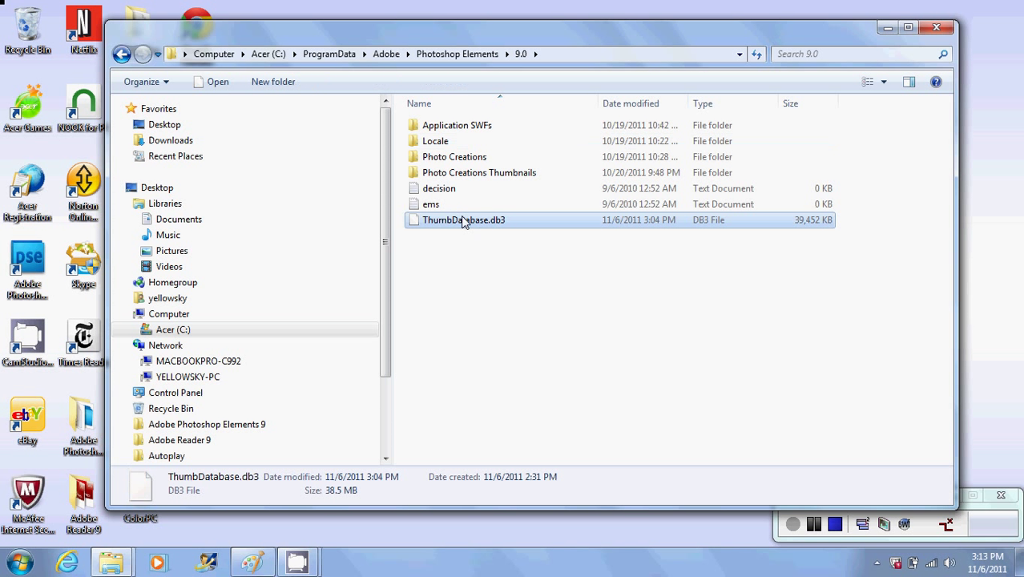
pyautogui.rightClick(460, 220)
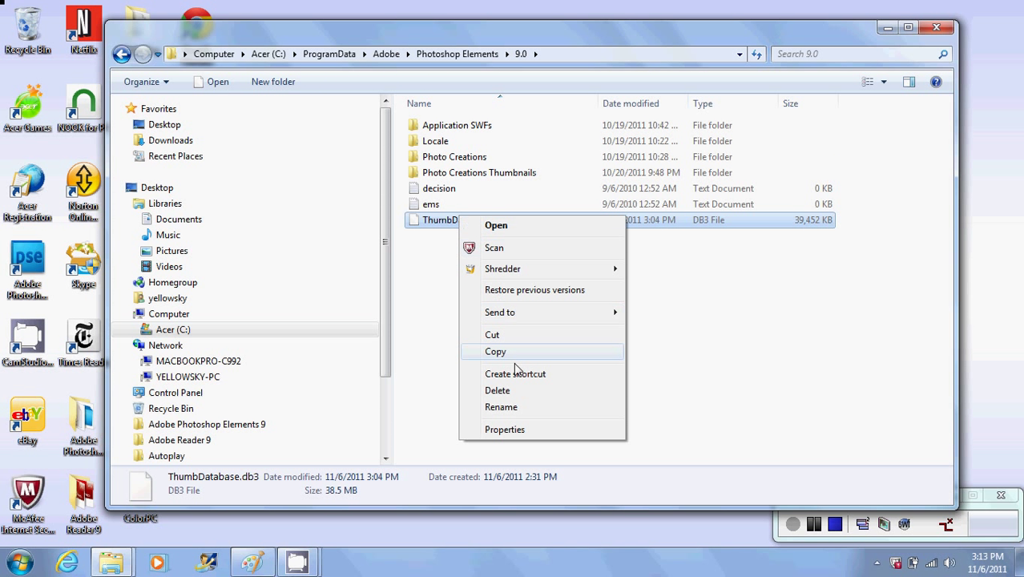
pyautogui.click(517, 392)
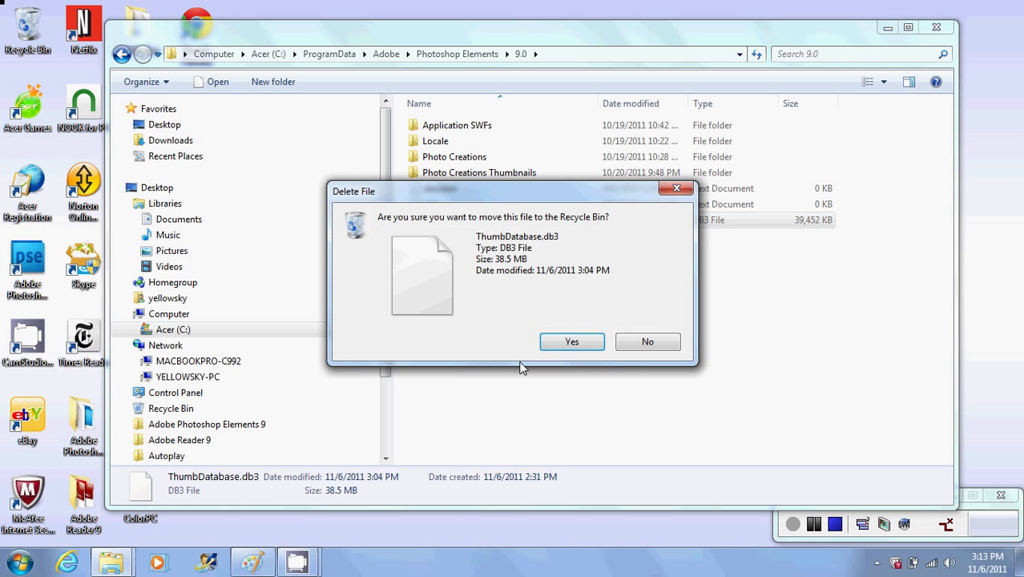
pyautogui.click(572, 342)
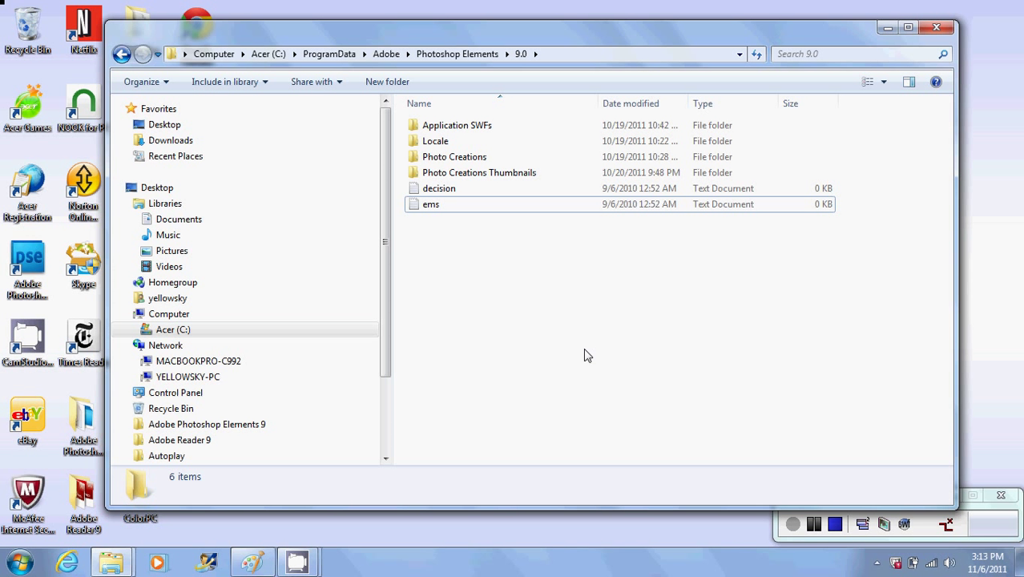
# Close the Explorer window and select the Adobe Photoshop Elements 9 desktop shortcut.
pyautogui.click(935, 27)
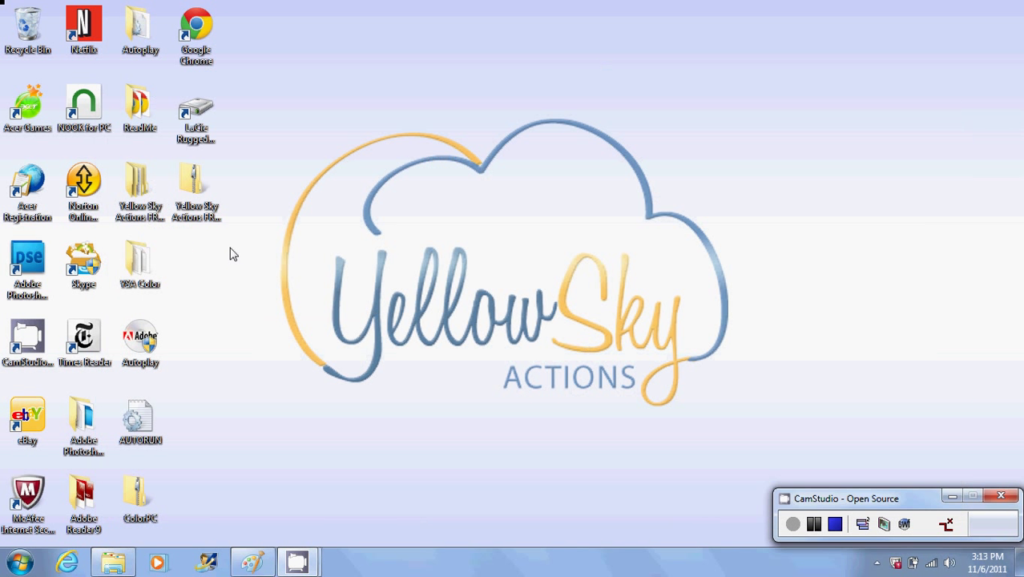
pyautogui.click(30, 256)
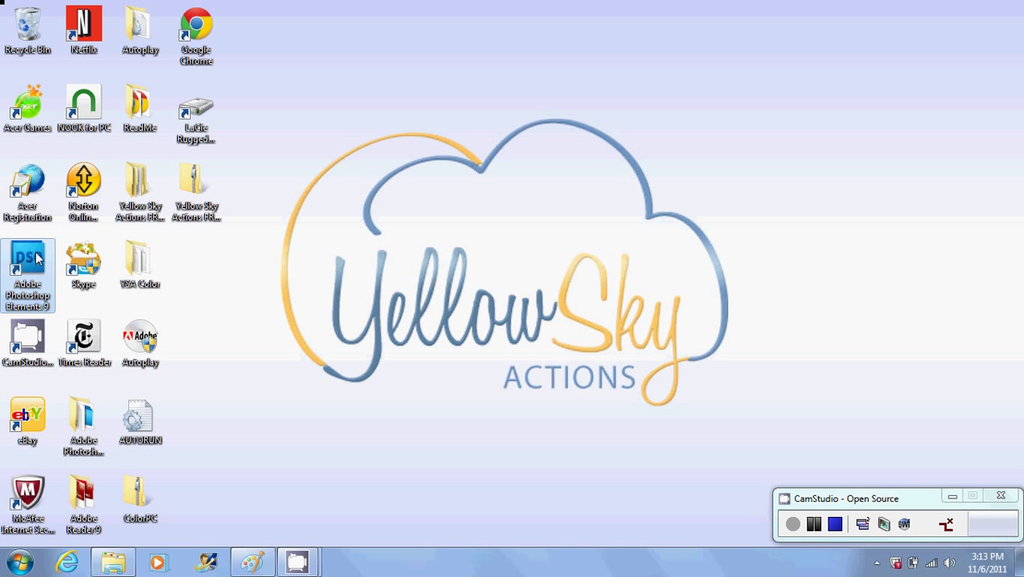